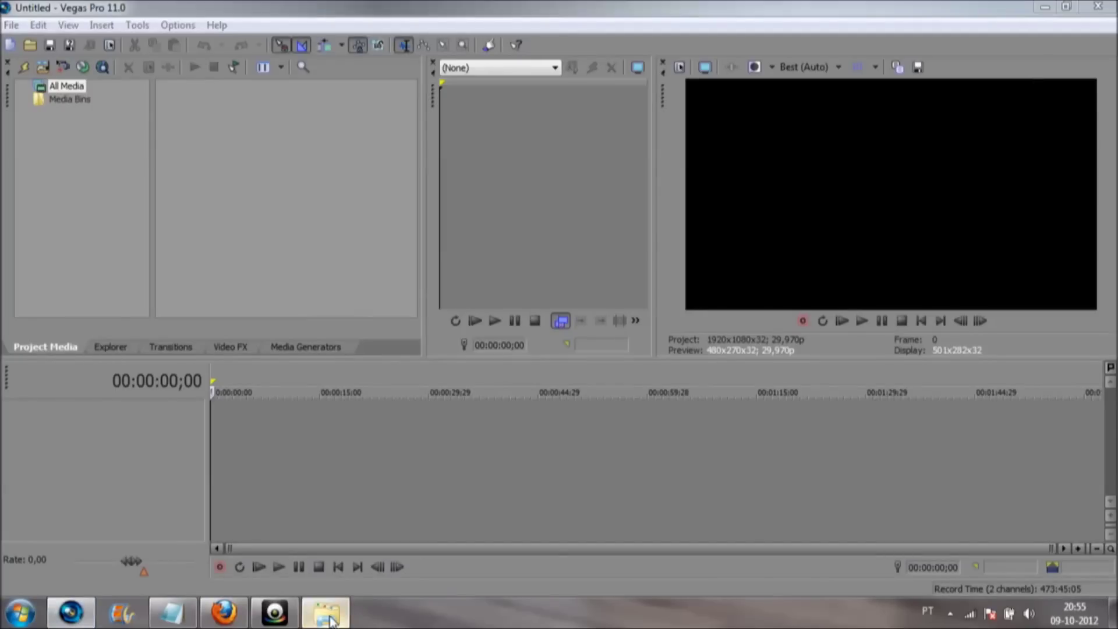
- Bring the Border2.avi video from its file folder into the project at the start of the empty timeline
{"action": "left_click", "coordinate": [324, 612]}
{"action": "left_click_drag", "start_coordinate": [657, 133], "coordinate": [217, 460]}
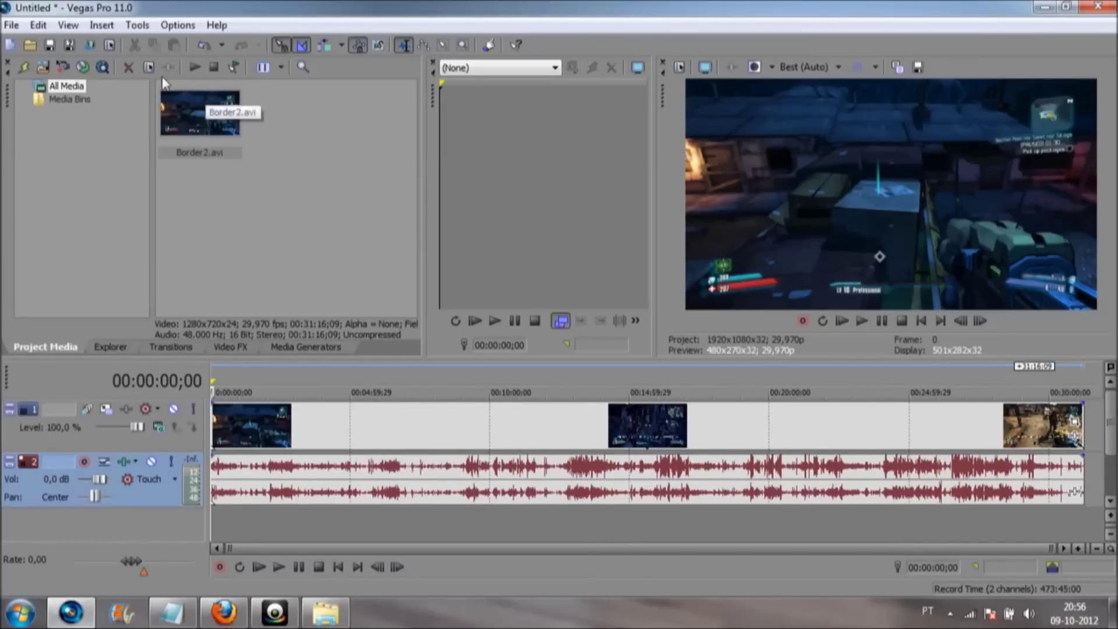
{"action": "left_click", "coordinate": [11, 25]}
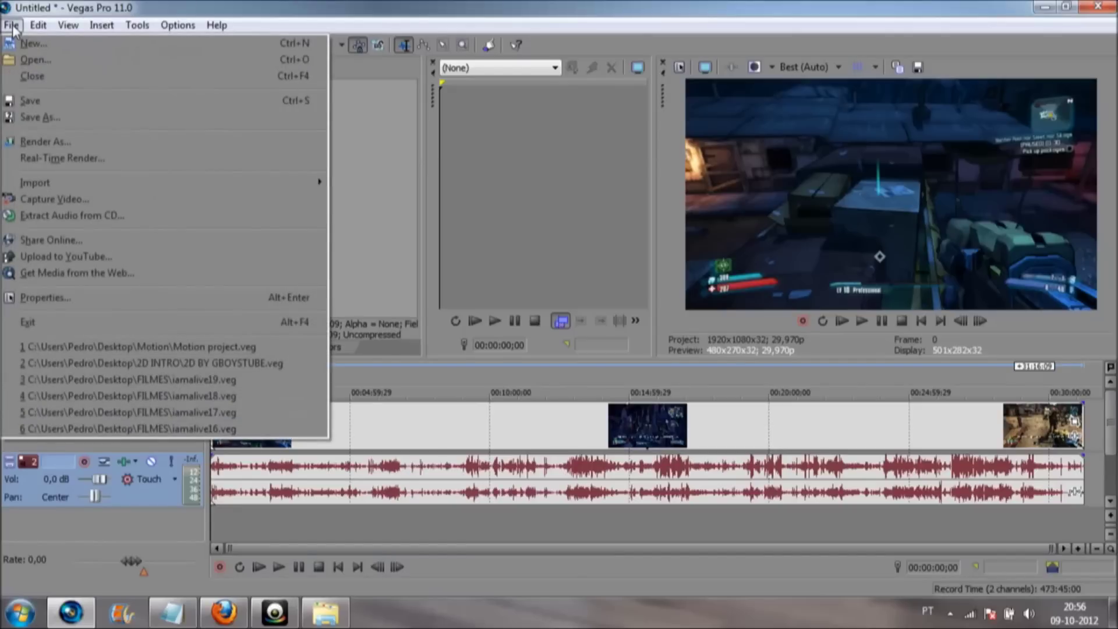
{"action": "mouse_move", "coordinate": [38, 26]}
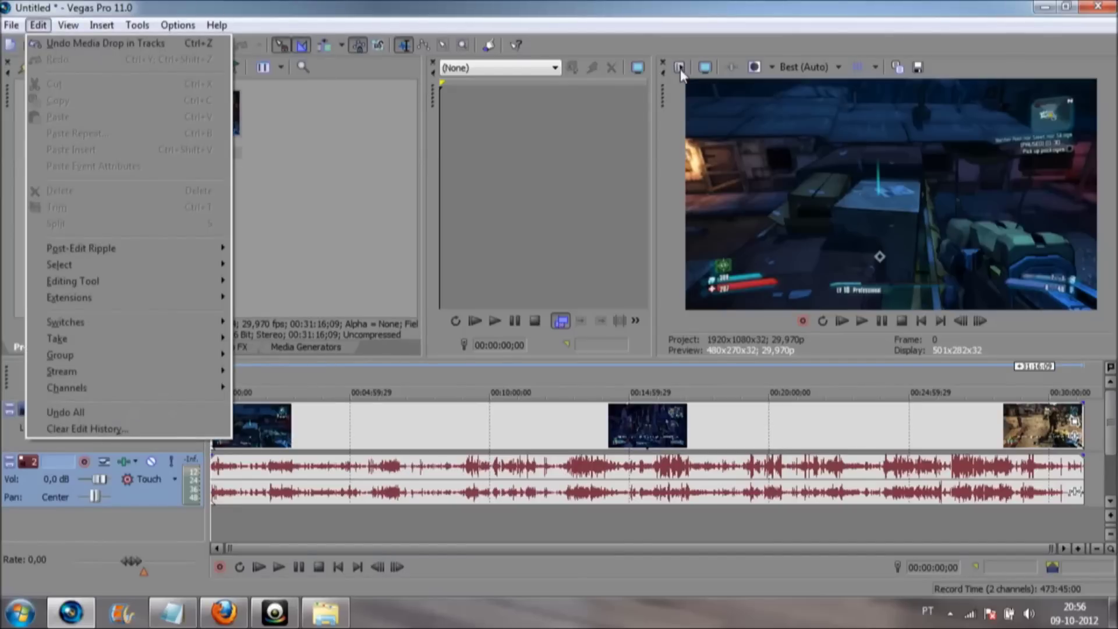
{"action": "left_click", "coordinate": [669, 121]}
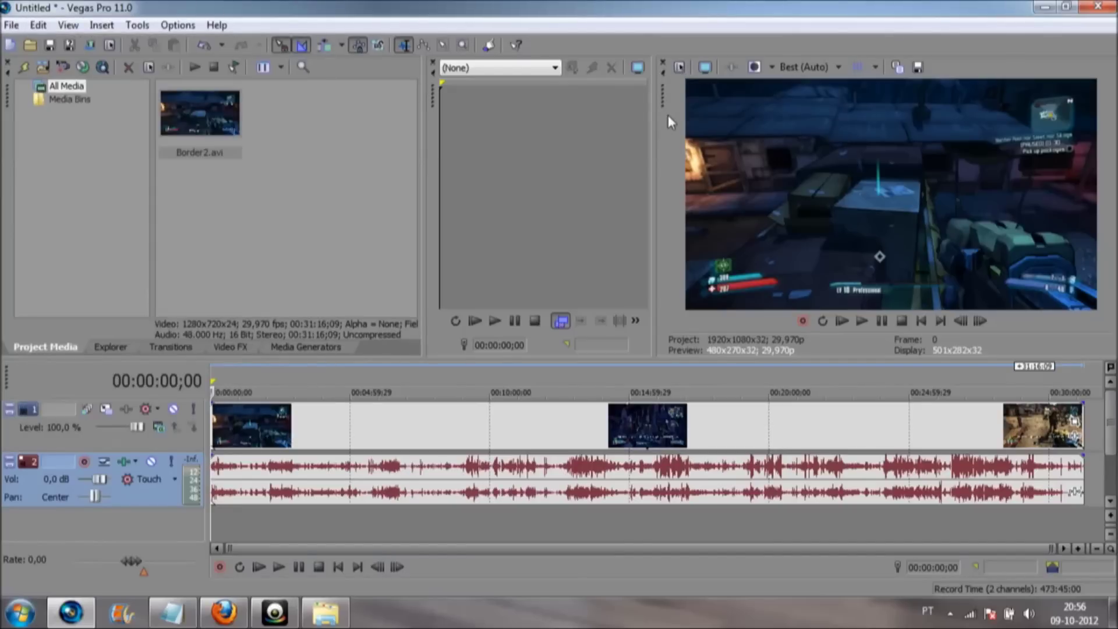
{"action": "left_click", "coordinate": [680, 71]}
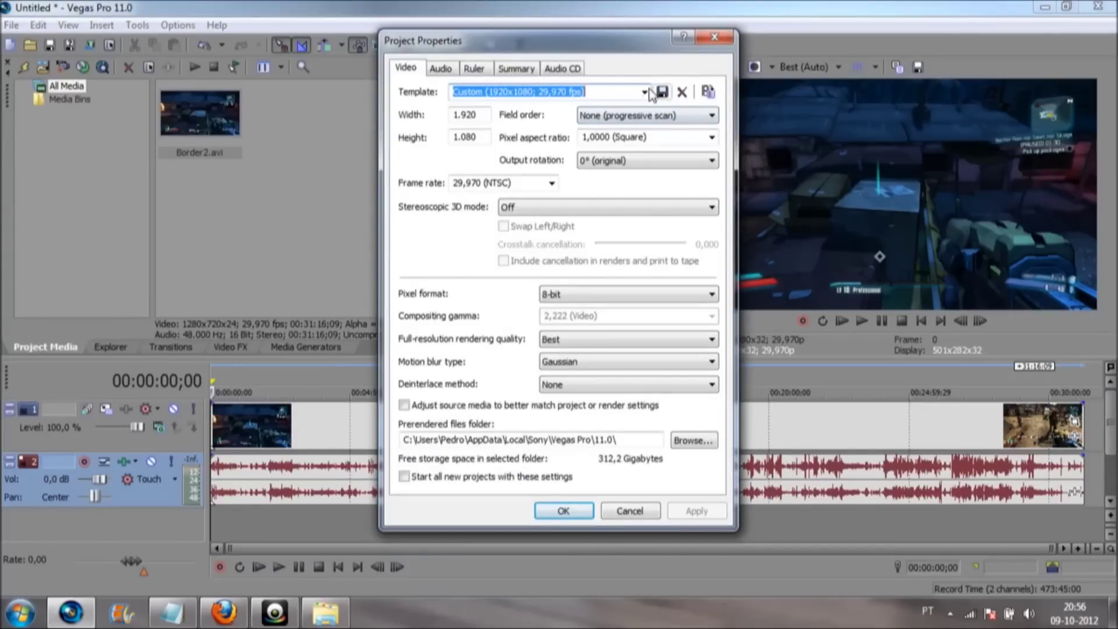
{"action": "left_click", "coordinate": [644, 92]}
{"action": "left_click", "coordinate": [645, 92]}
{"action": "left_click", "coordinate": [645, 92]}
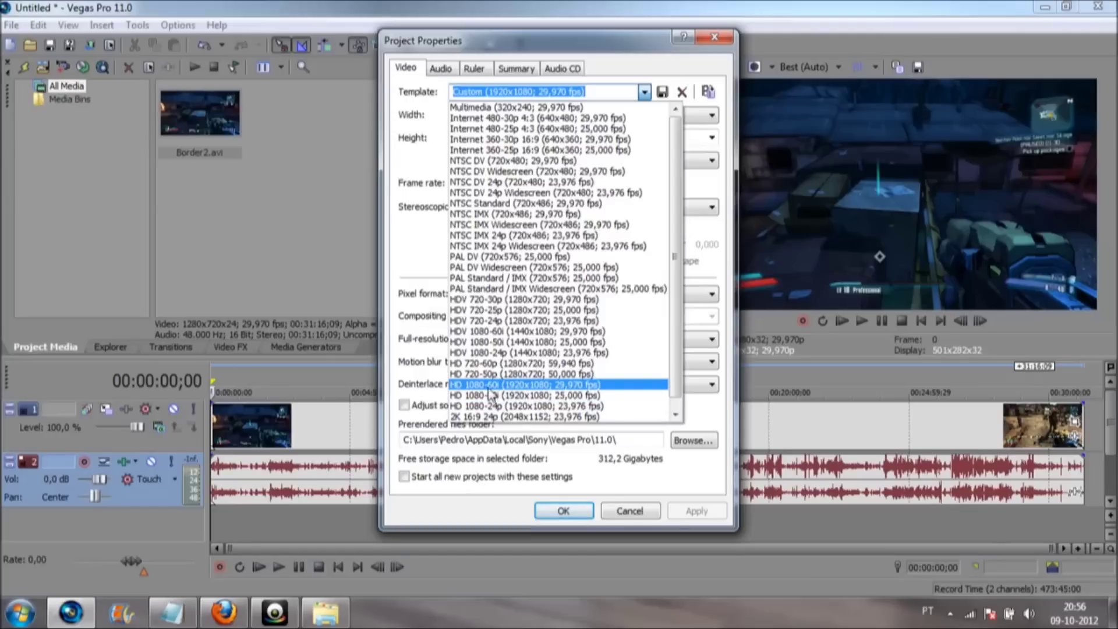
{"action": "scroll", "coordinate": [536, 389], "scroll_direction": "down", "scroll_amount": 1}
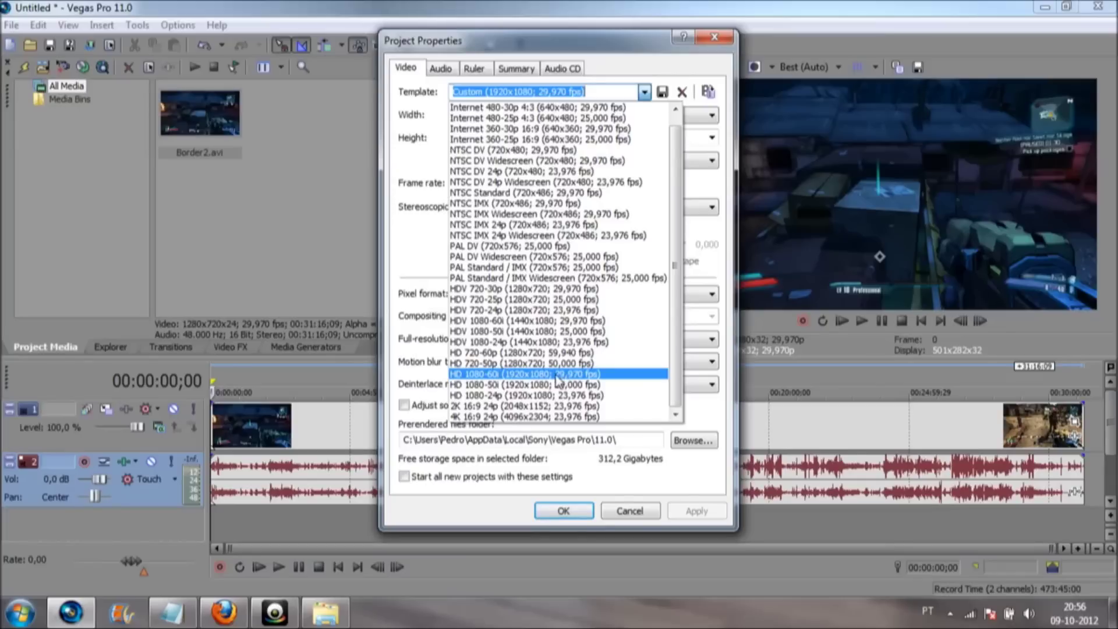
{"action": "left_click", "coordinate": [591, 376]}
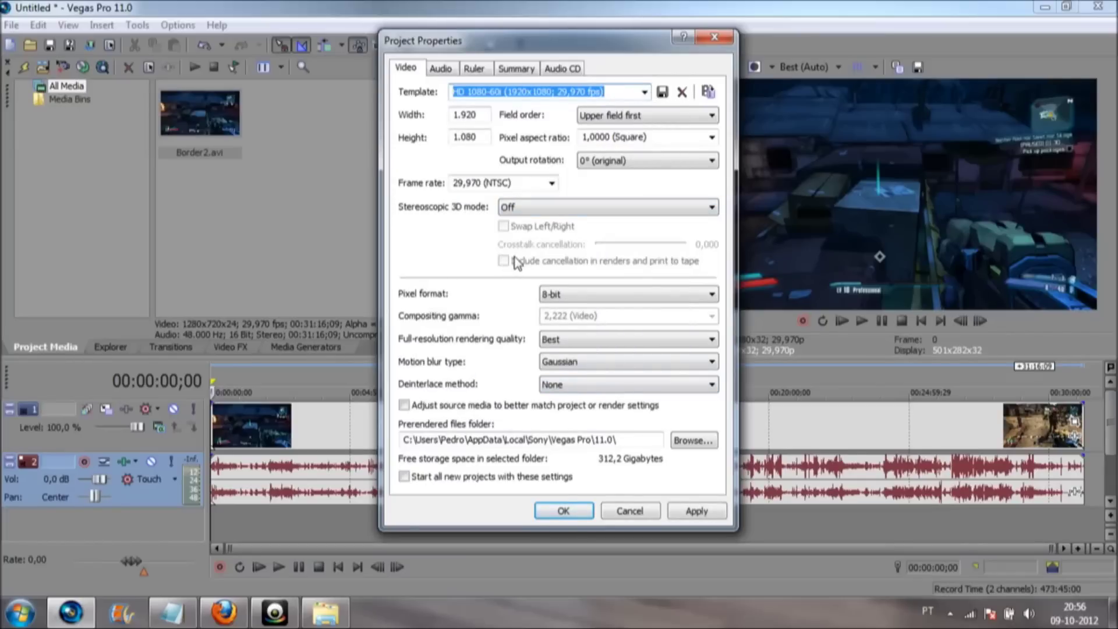
{"action": "left_click", "coordinate": [645, 117]}
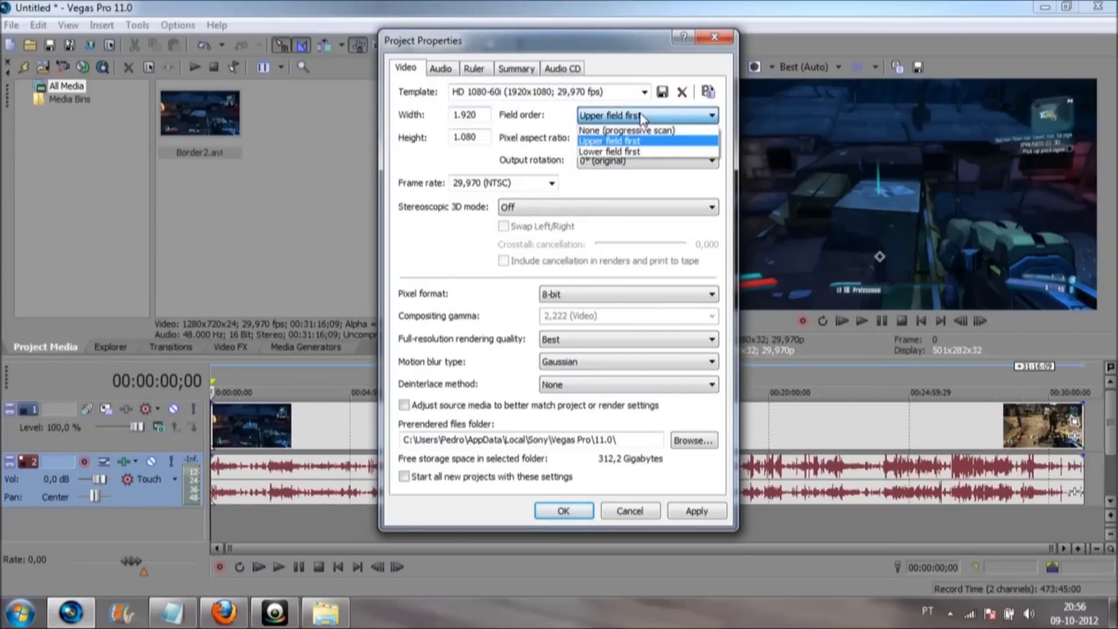
{"action": "left_click", "coordinate": [643, 120]}
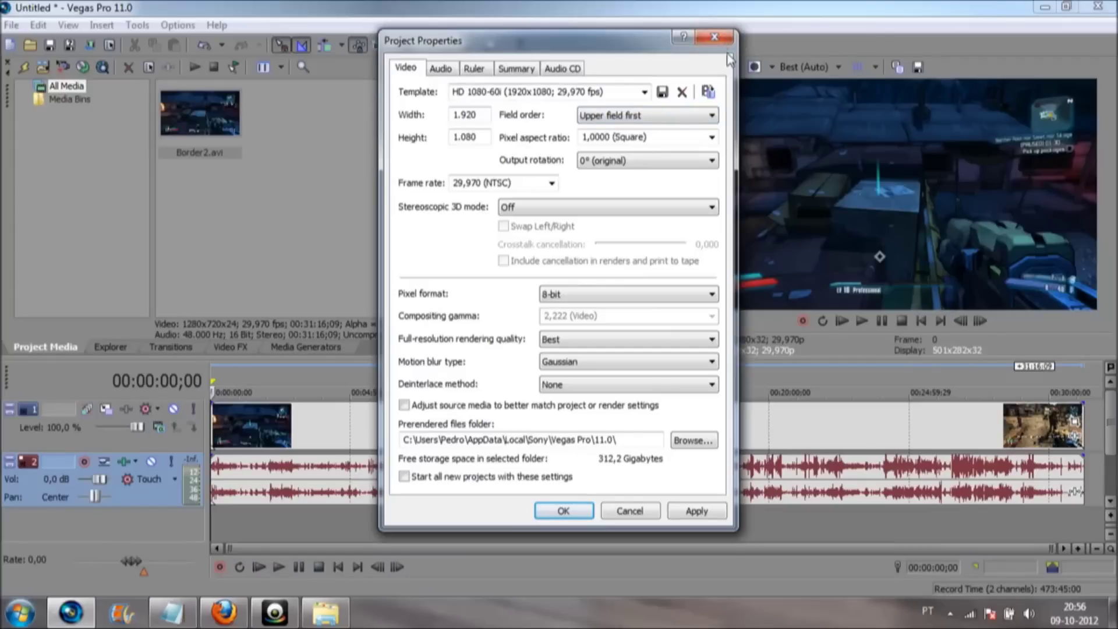
{"action": "left_click", "coordinate": [715, 36]}
- Open the project video properties, review the field order options and choose the 1,0000 (Square) pixel aspect ratio
{"action": "left_click", "coordinate": [682, 68]}
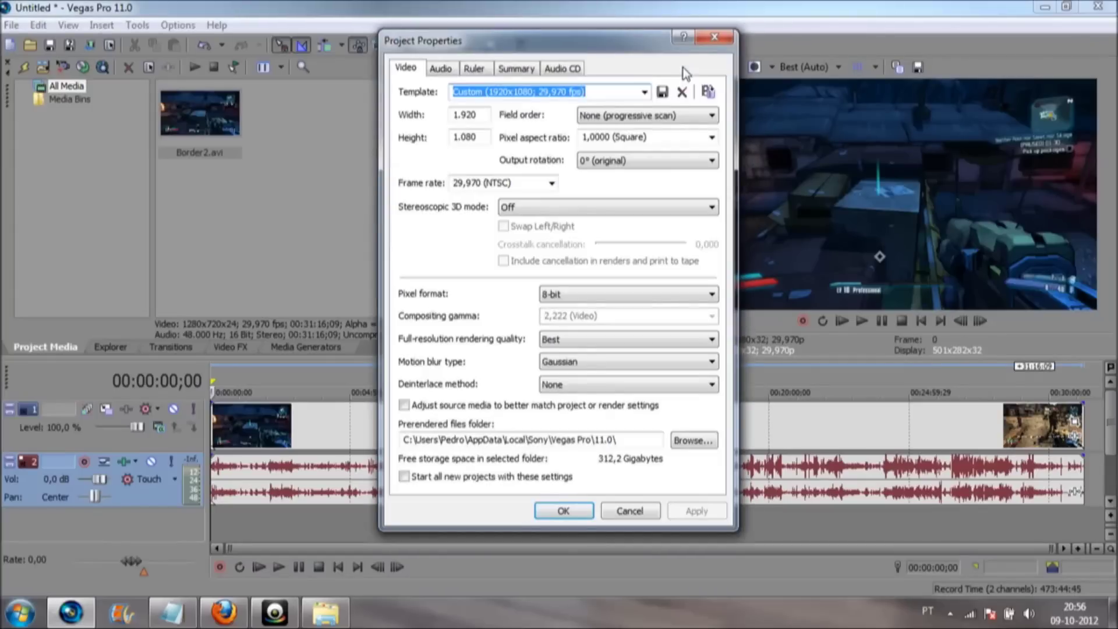
{"action": "left_click", "coordinate": [651, 119]}
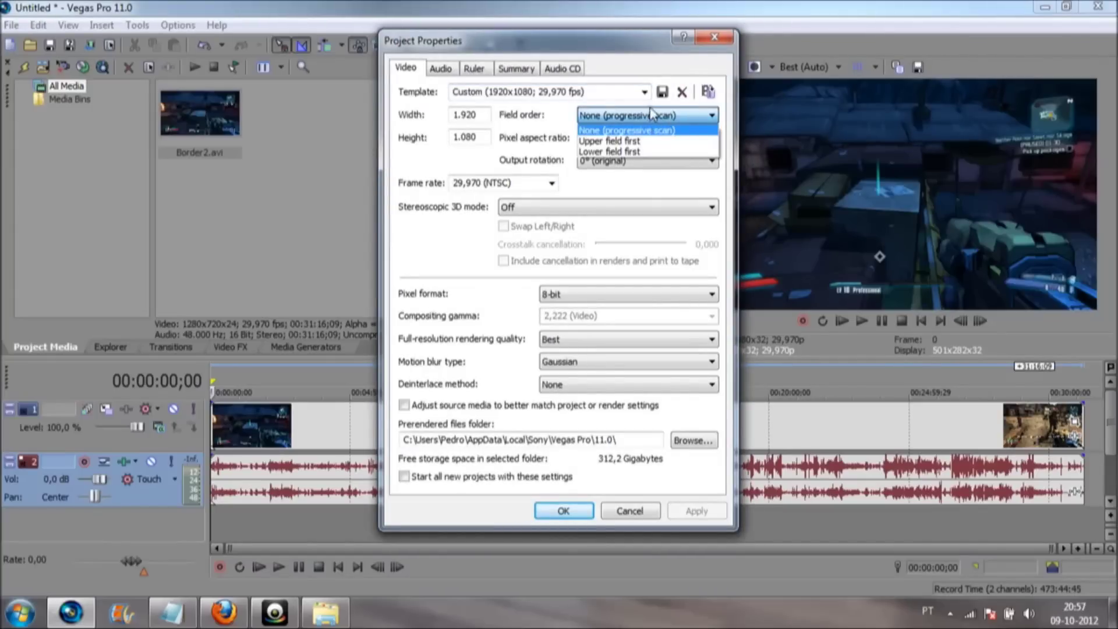
{"action": "left_click", "coordinate": [652, 114]}
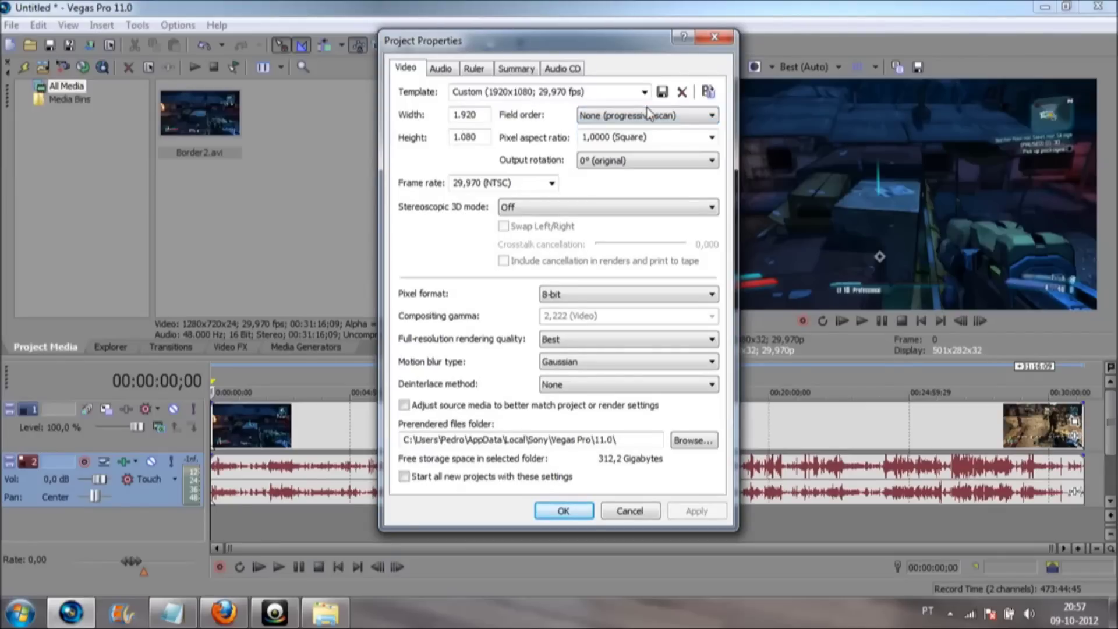
{"action": "left_click", "coordinate": [630, 117]}
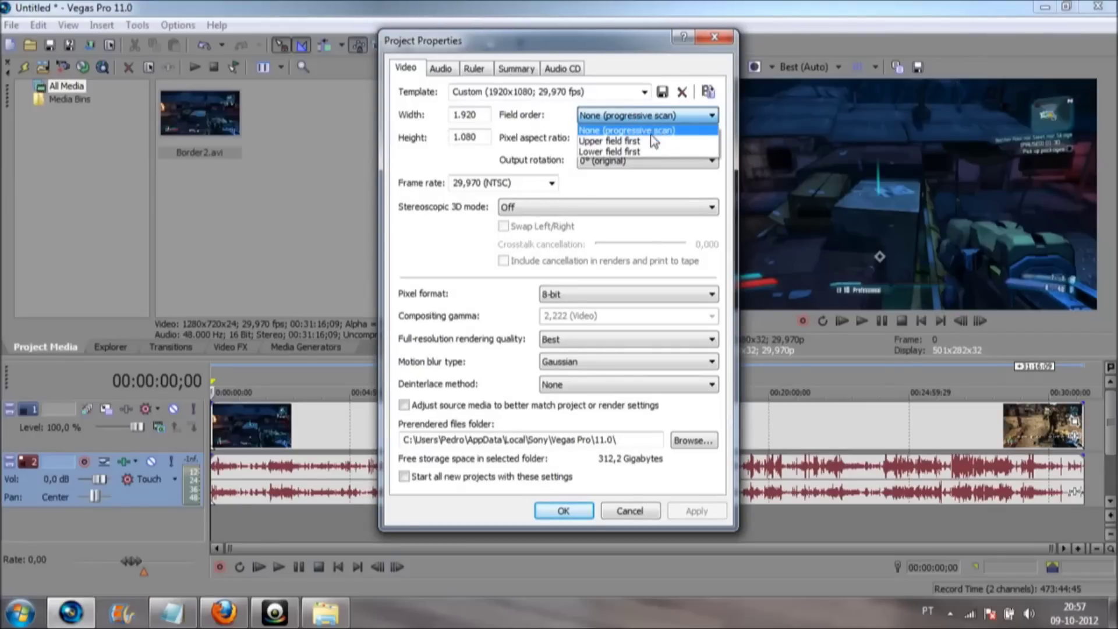
{"action": "left_click", "coordinate": [624, 112]}
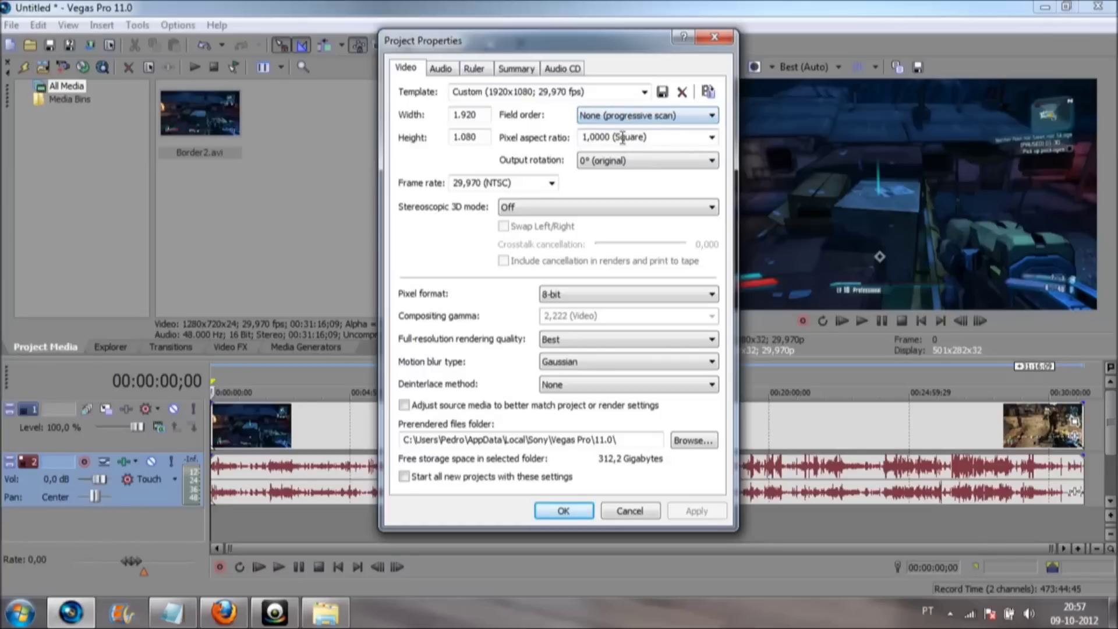
{"action": "left_click", "coordinate": [709, 139]}
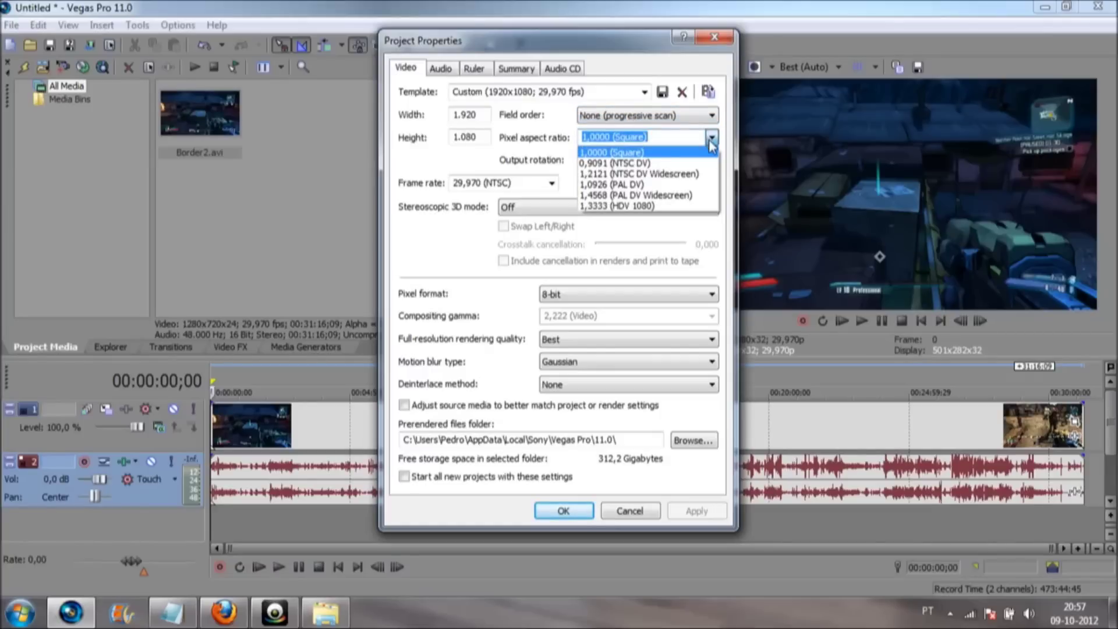
{"action": "left_click", "coordinate": [613, 150]}
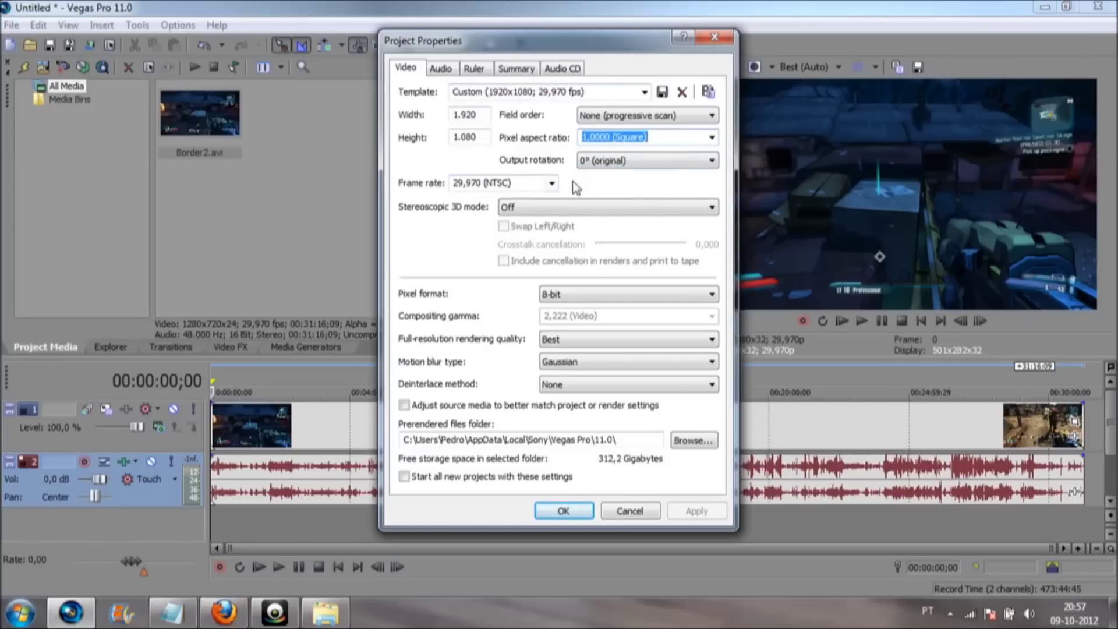
- Choose 29,970 (NTSC) as the project frame rate and review the other frame rate options
{"action": "left_click", "coordinate": [552, 184]}
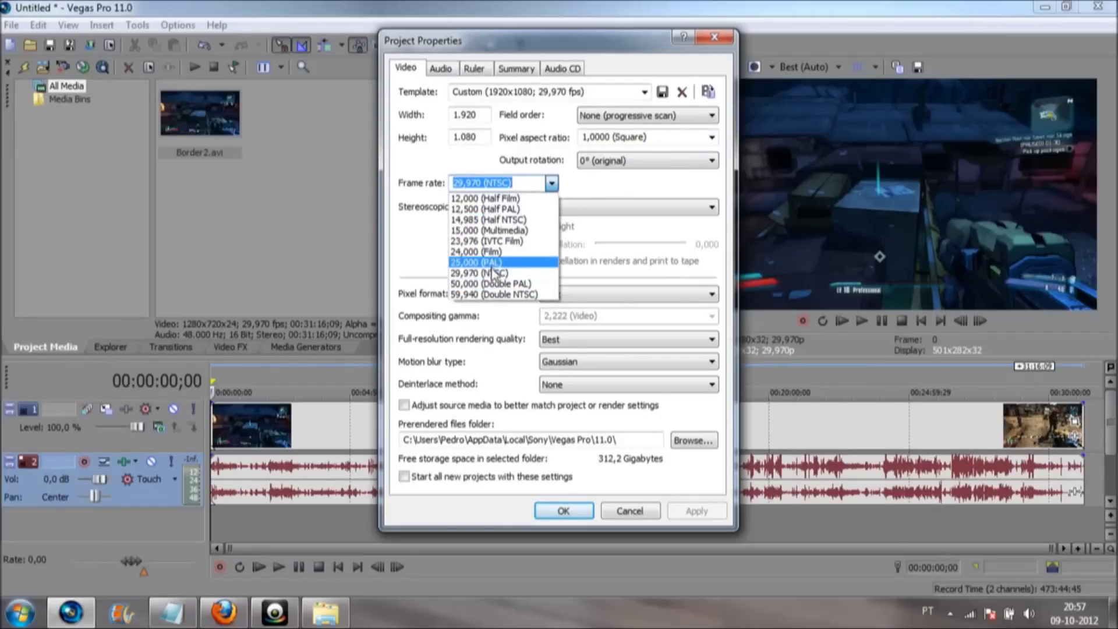
{"action": "left_click", "coordinate": [490, 273]}
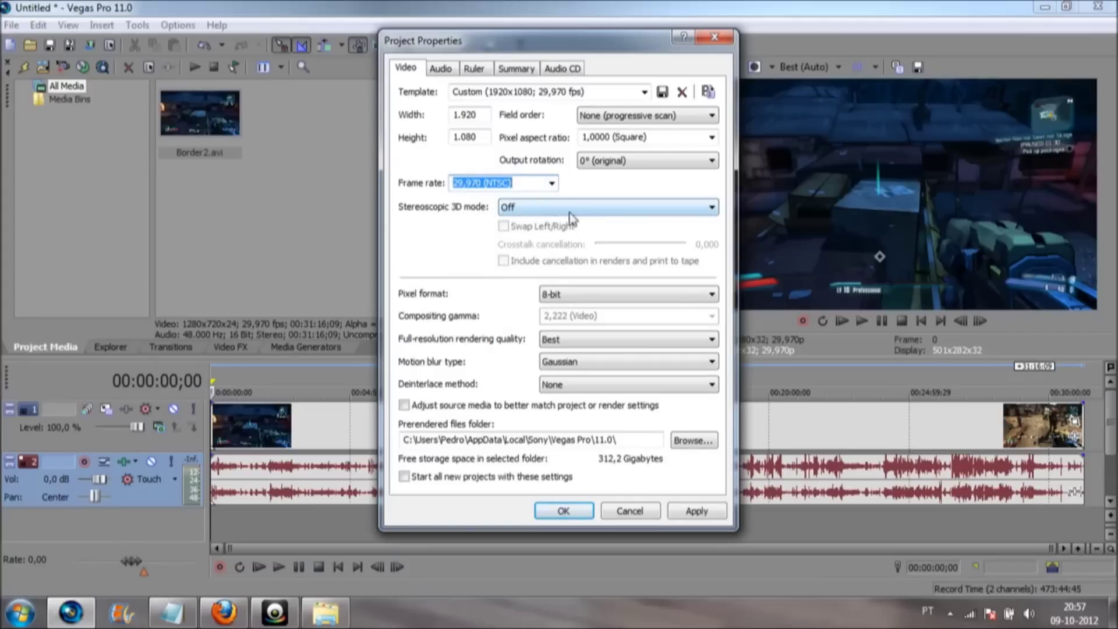
{"action": "left_click", "coordinate": [517, 183]}
{"action": "left_click", "coordinate": [551, 184]}
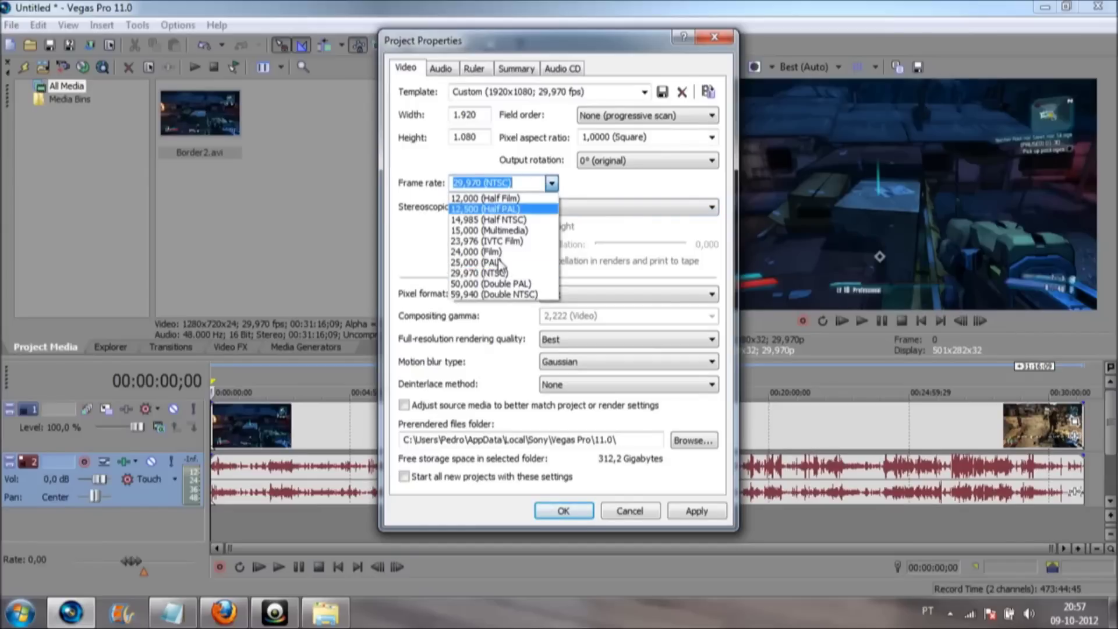
{"action": "left_click", "coordinate": [520, 186]}
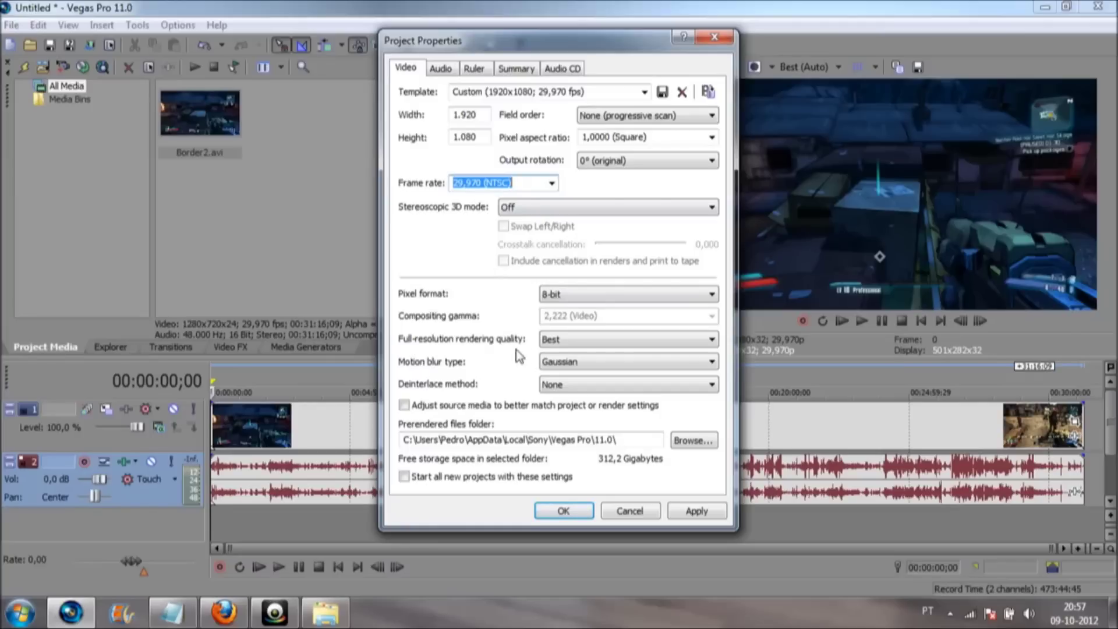
- Examine the full-resolution rendering quality options and close the project properties without applying them
{"action": "left_click", "coordinate": [582, 341]}
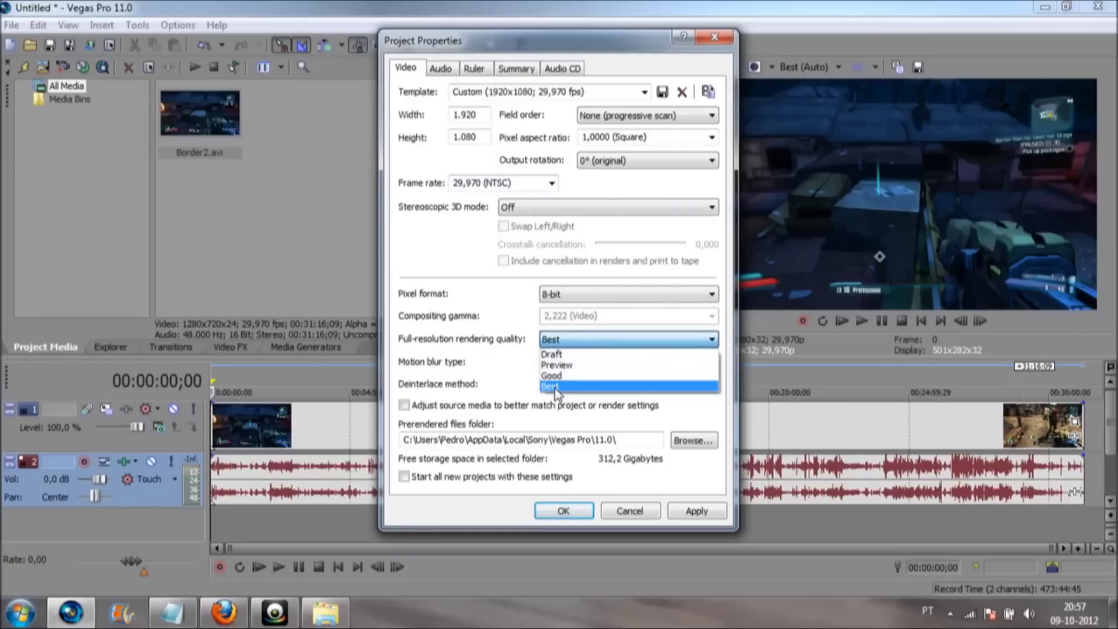
{"action": "left_click", "coordinate": [477, 320]}
{"action": "left_click", "coordinate": [556, 343]}
{"action": "left_click", "coordinate": [477, 323]}
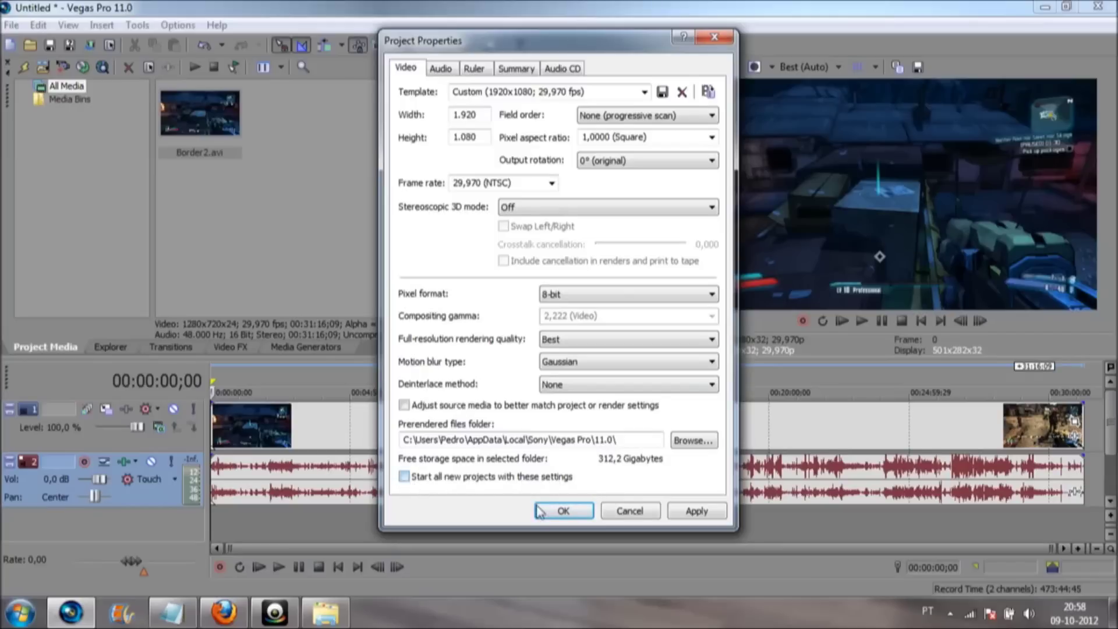
{"action": "left_click", "coordinate": [721, 41]}
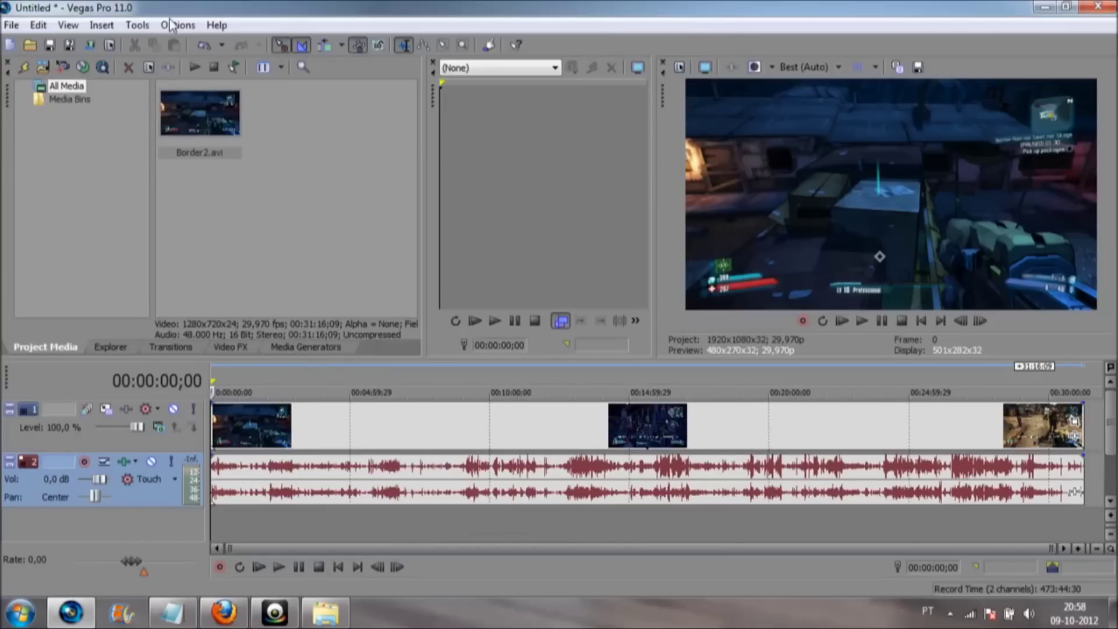
- Start rendering the project to a file and choose the Windows Media Video V11 template 8 Mbps HD 1080-30p Video
{"action": "left_click", "coordinate": [12, 25]}
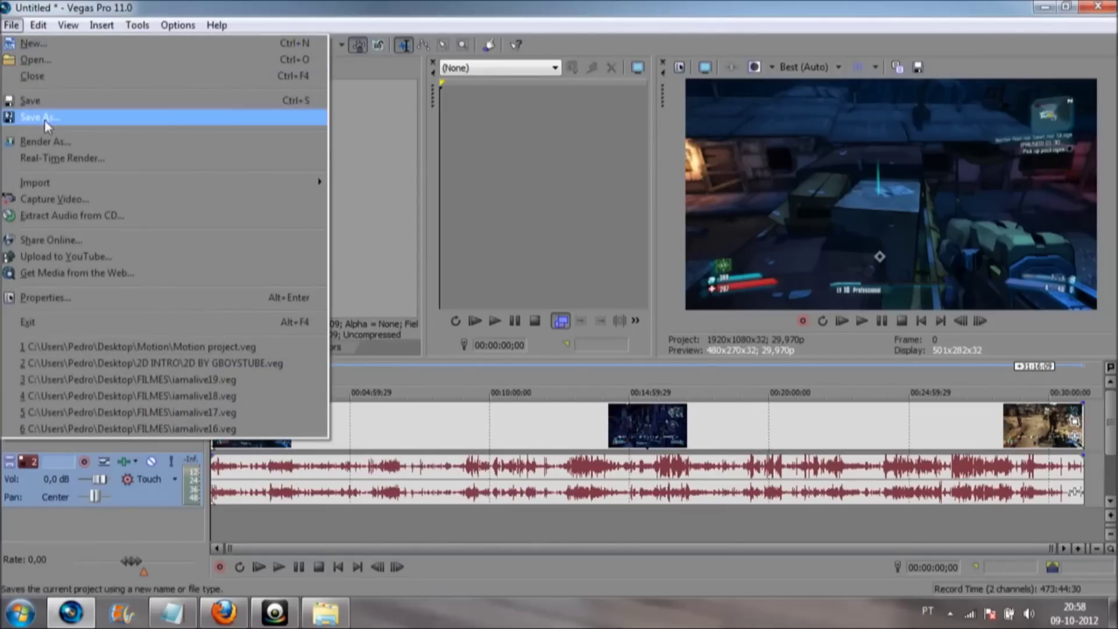
{"action": "left_click", "coordinate": [45, 146]}
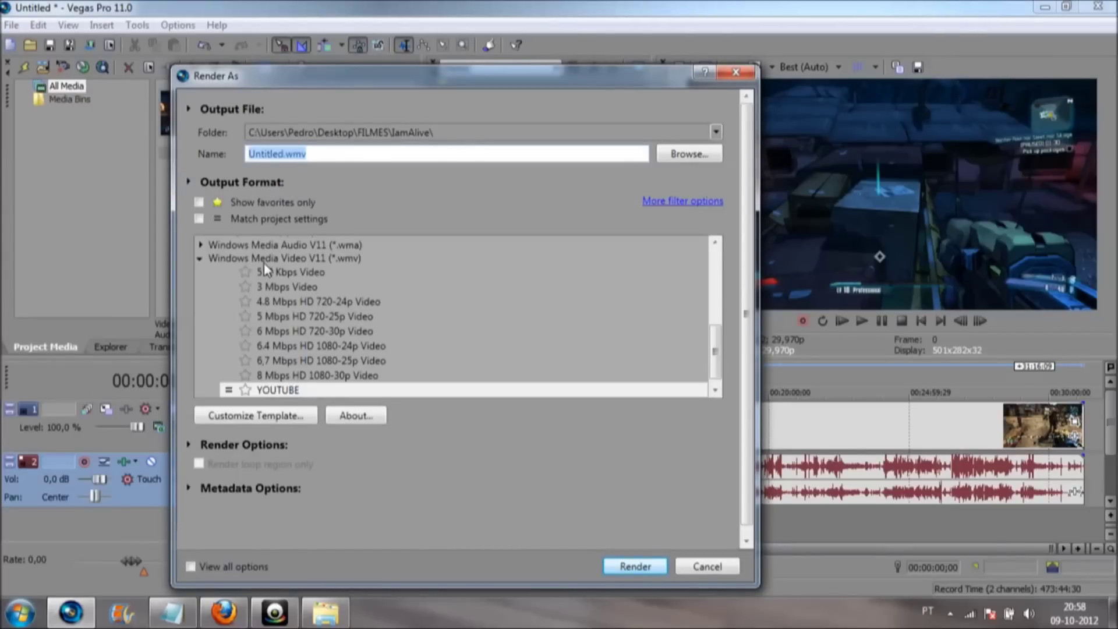
{"action": "left_click", "coordinate": [201, 259]}
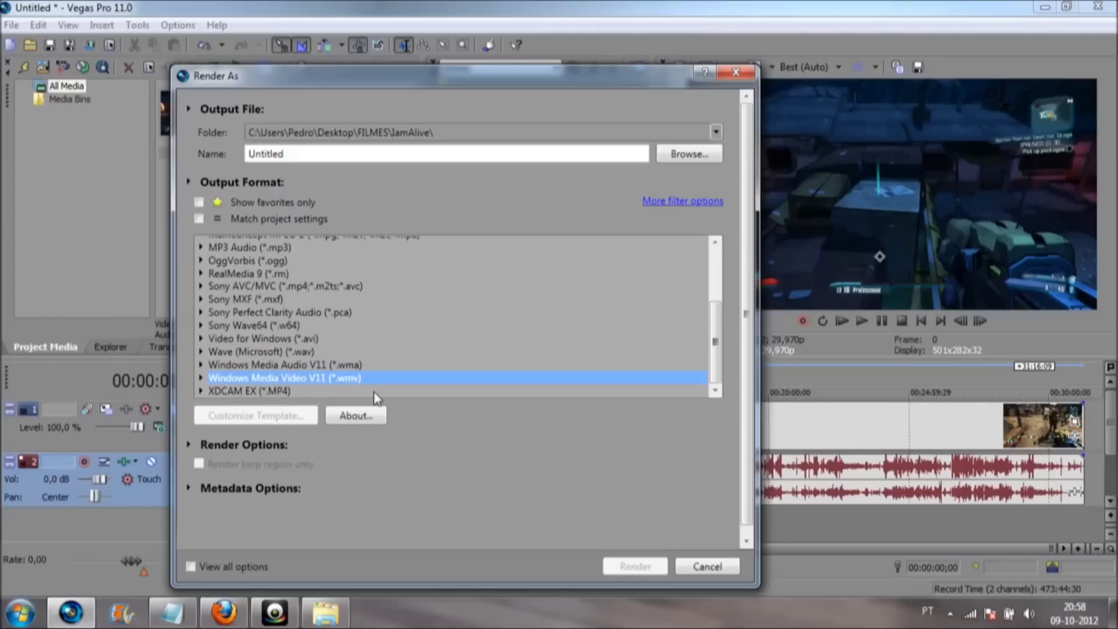
{"action": "left_click", "coordinate": [202, 377]}
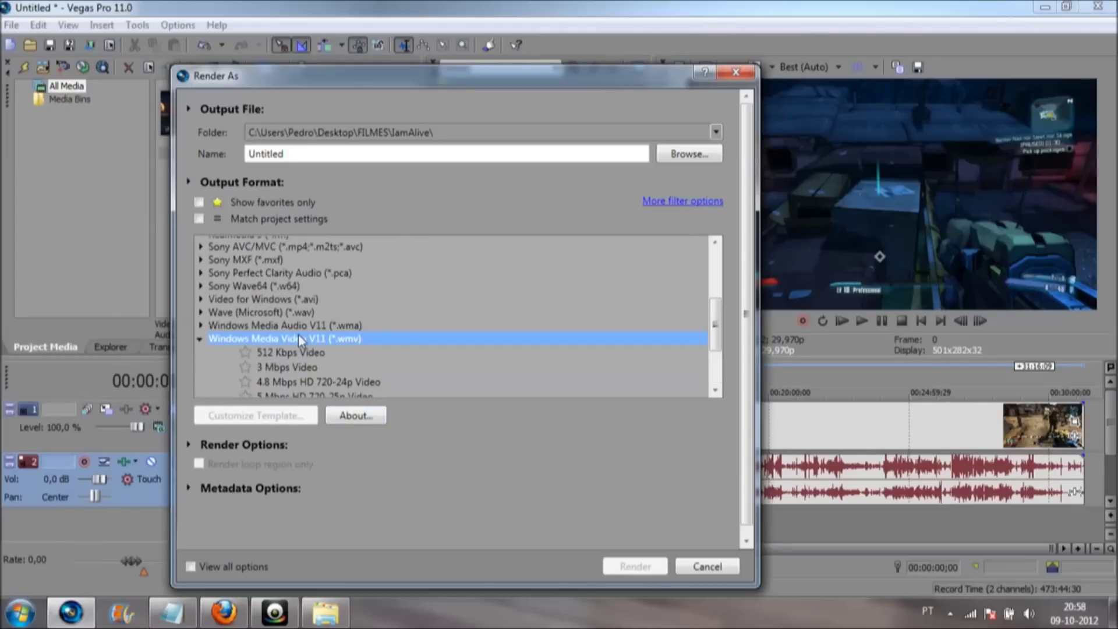
{"action": "scroll", "coordinate": [300, 337], "scroll_direction": "down", "scroll_amount": 2}
{"action": "scroll", "coordinate": [366, 379], "scroll_direction": "down", "scroll_amount": 1}
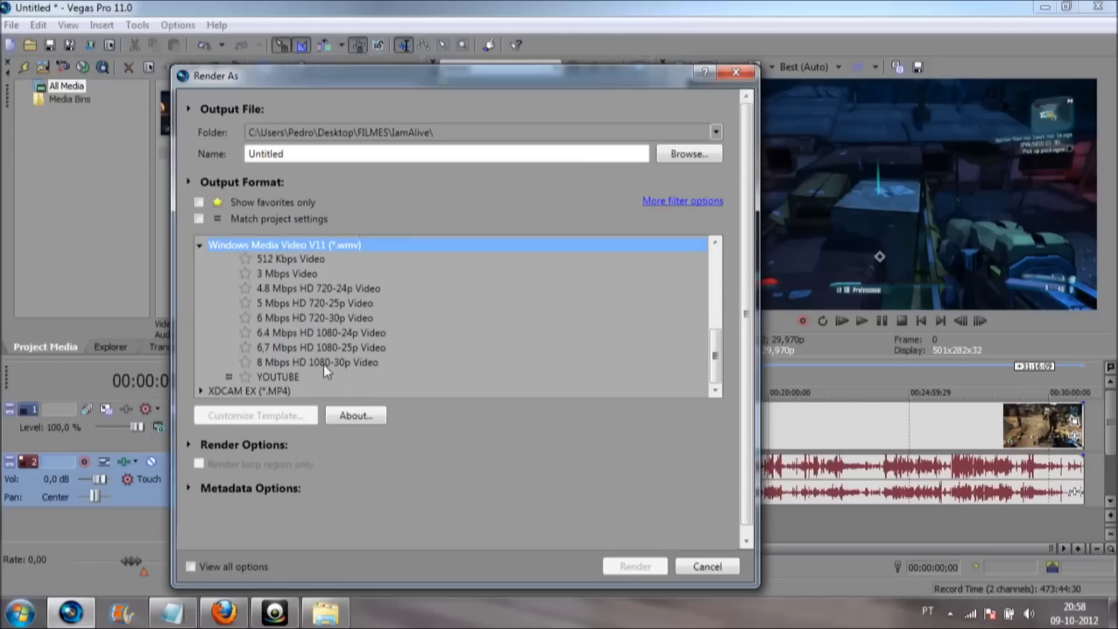
{"action": "left_click", "coordinate": [294, 362]}
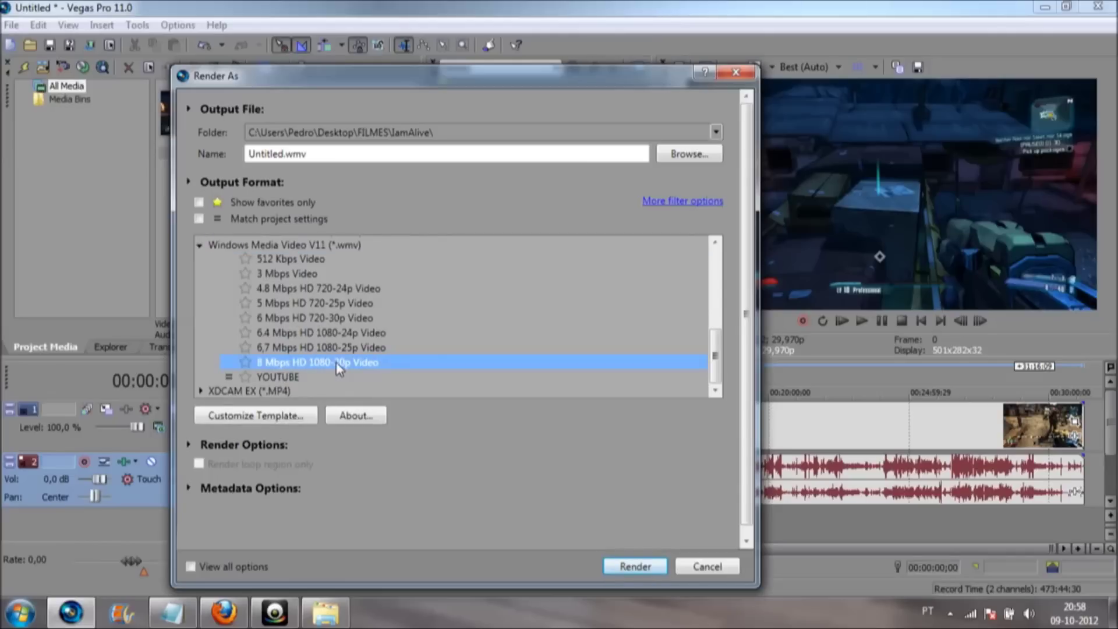
{"action": "left_click", "coordinate": [260, 416]}
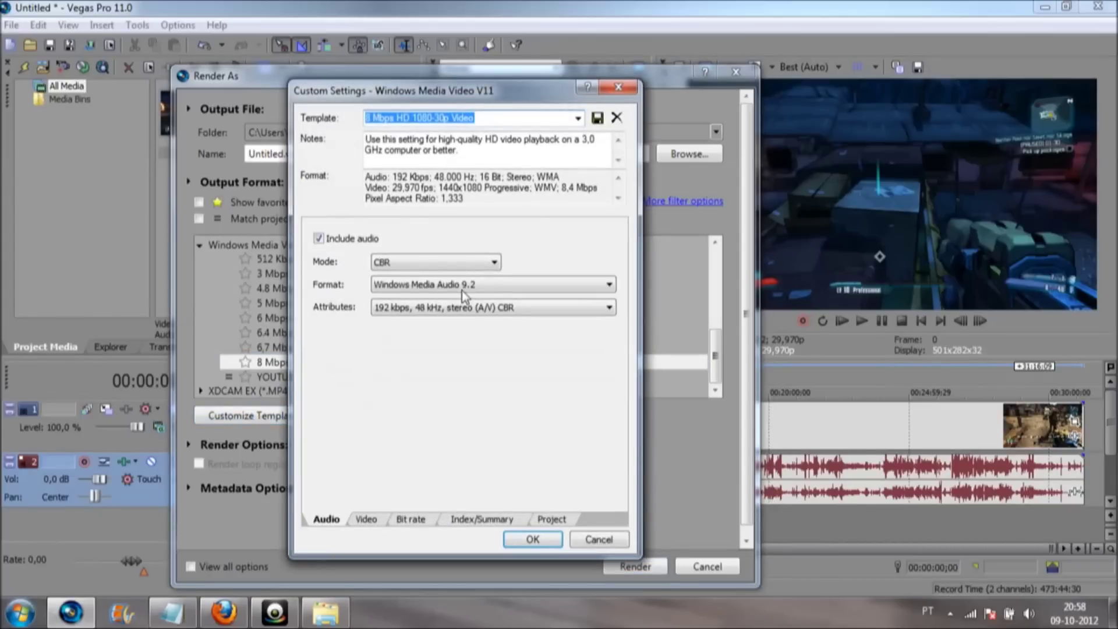
{"action": "left_click", "coordinate": [411, 263]}
{"action": "left_click", "coordinate": [411, 264]}
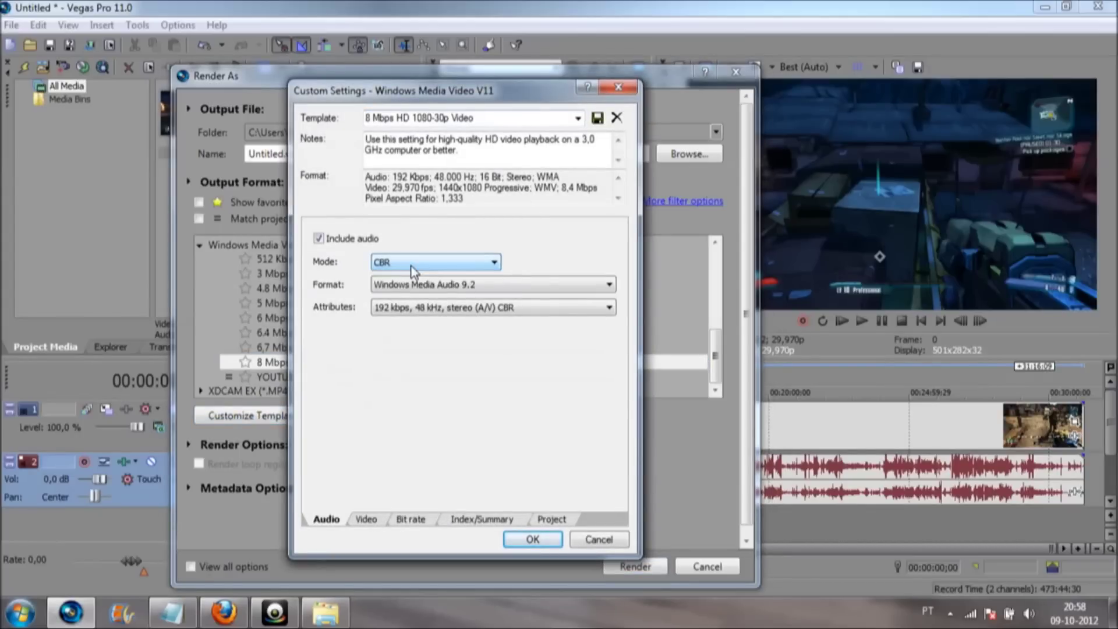
{"action": "left_click", "coordinate": [618, 87]}
{"action": "left_click", "coordinate": [272, 376]}
{"action": "left_click", "coordinate": [265, 415]}
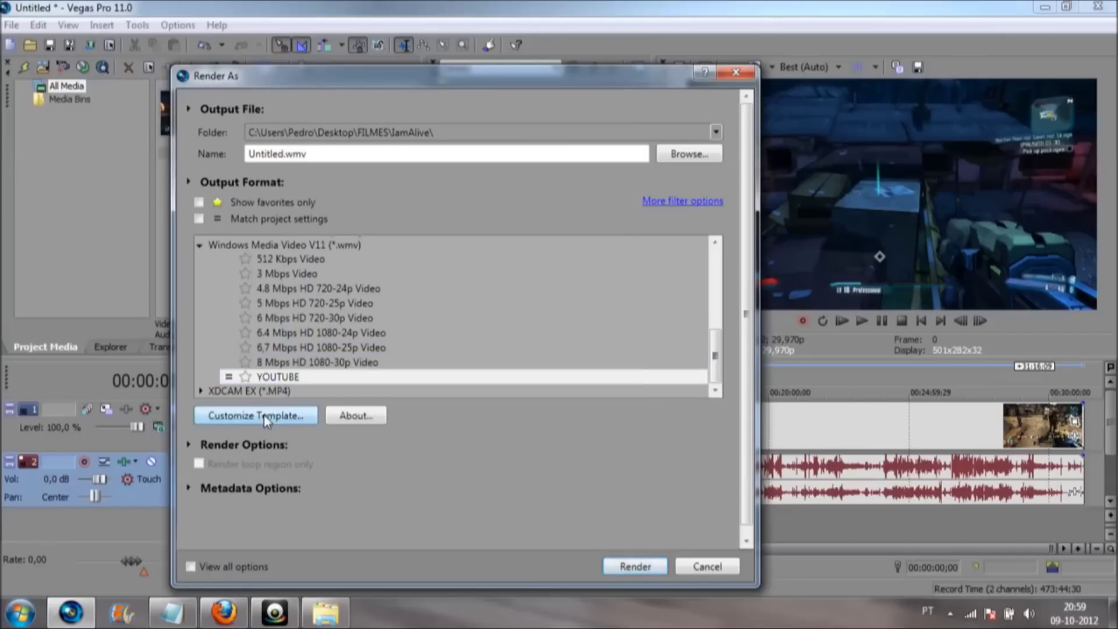
{"action": "left_click", "coordinate": [620, 89]}
- Open the custom settings of the 8 Mbps HD 1080-30p Video template, review its audio and video options, and close them
{"action": "left_click", "coordinate": [294, 362]}
{"action": "left_click", "coordinate": [253, 415]}
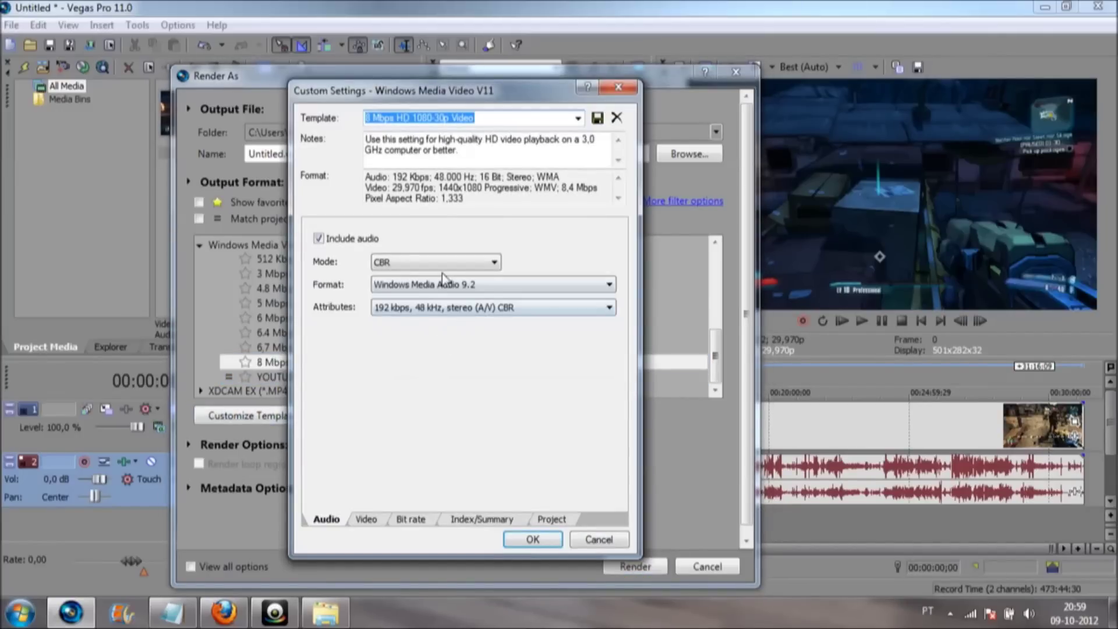
{"action": "left_click", "coordinate": [443, 265]}
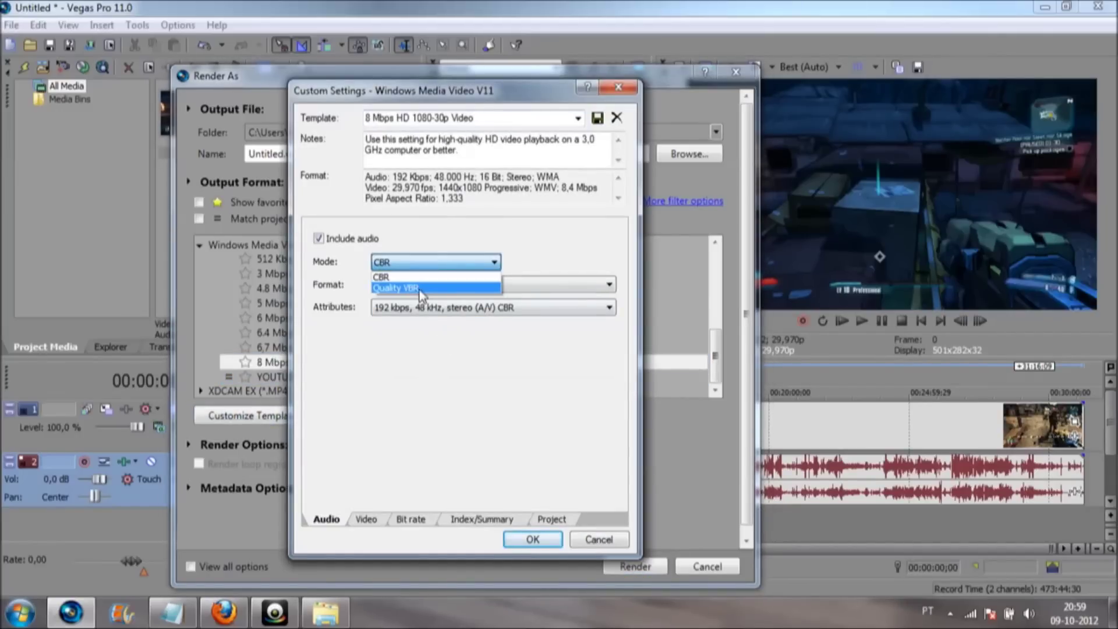
{"action": "left_click", "coordinate": [452, 261]}
{"action": "left_click", "coordinate": [454, 284]}
{"action": "left_click", "coordinate": [434, 310]}
{"action": "left_click", "coordinate": [430, 307]}
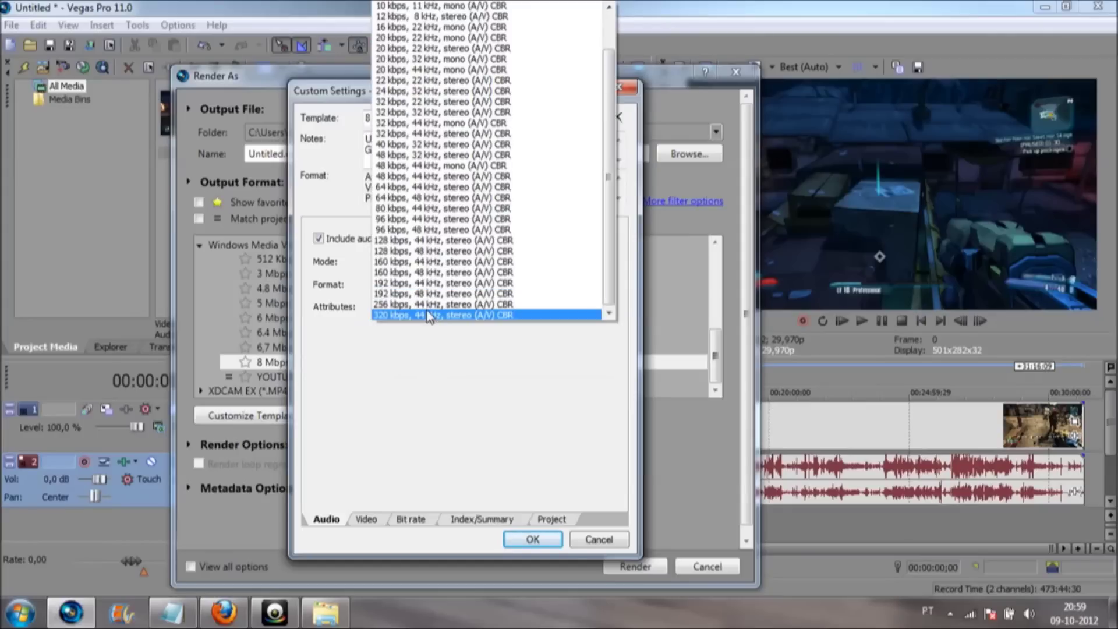
{"action": "left_click", "coordinate": [358, 418]}
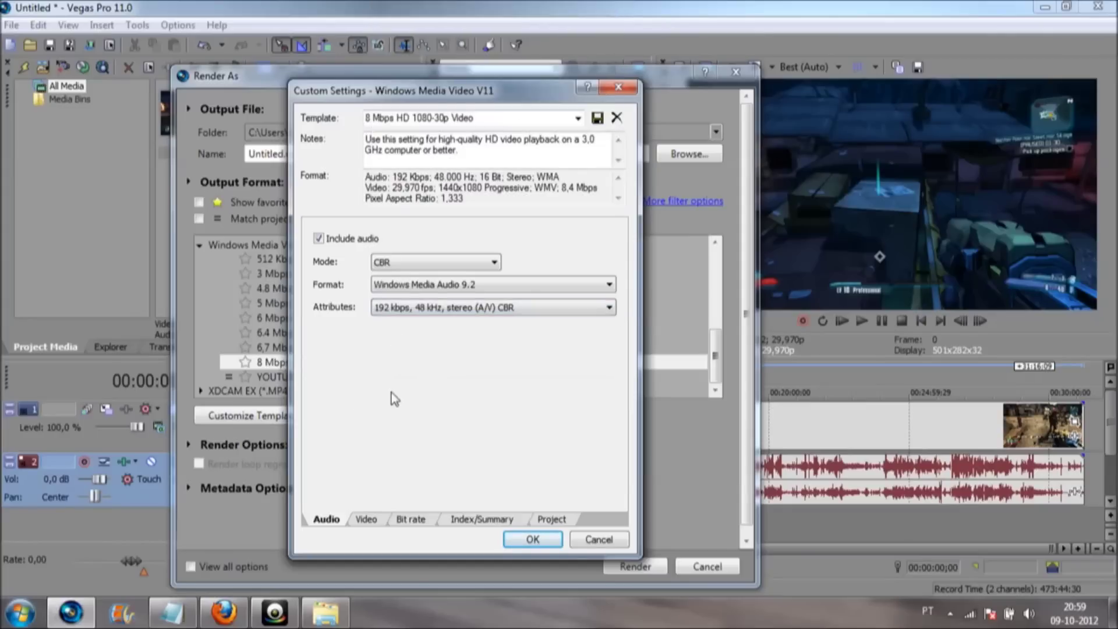
{"action": "left_click", "coordinate": [365, 520]}
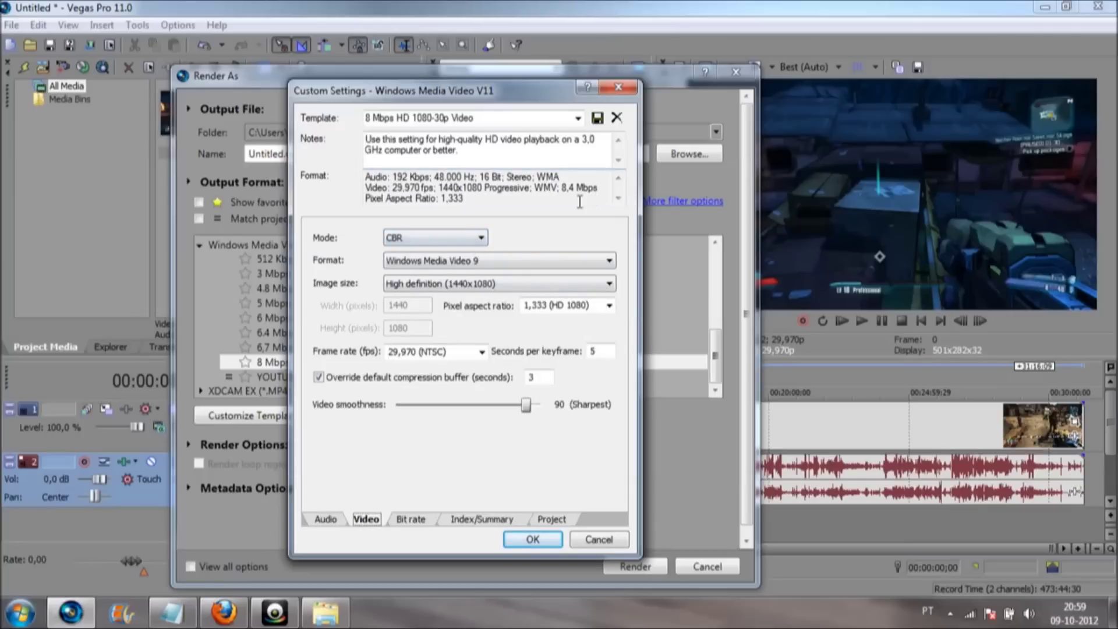
{"action": "left_click", "coordinate": [618, 87]}
- Open the YOUTUBE template's custom video settings, review the pixel aspect ratio options and choose 1,000 (Square)
{"action": "left_click", "coordinate": [303, 376]}
{"action": "left_click", "coordinate": [266, 418]}
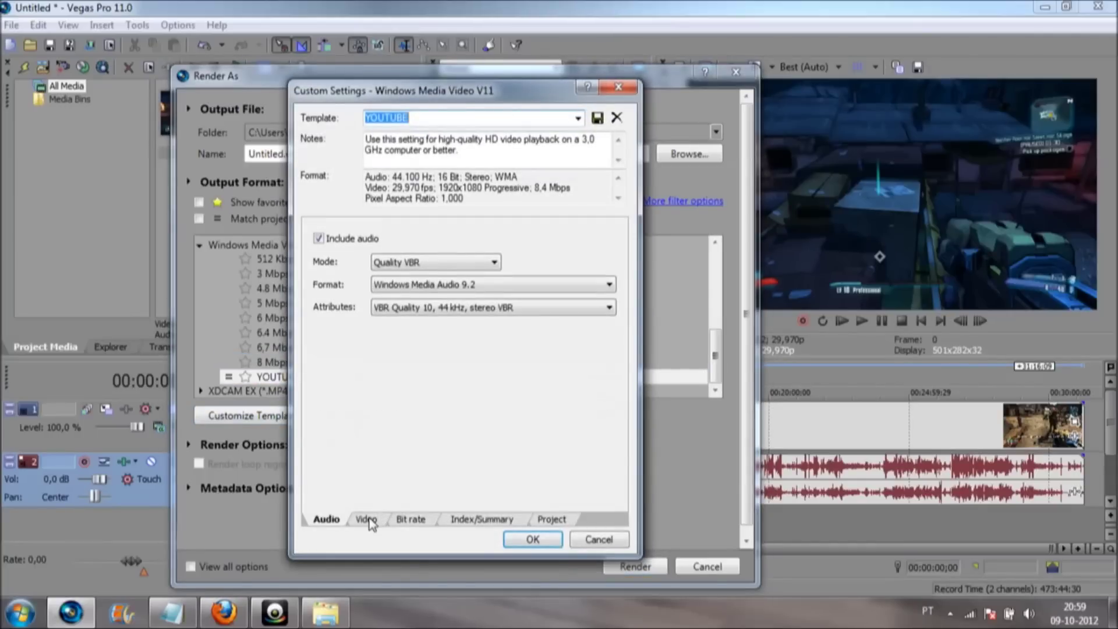
{"action": "left_click", "coordinate": [368, 519]}
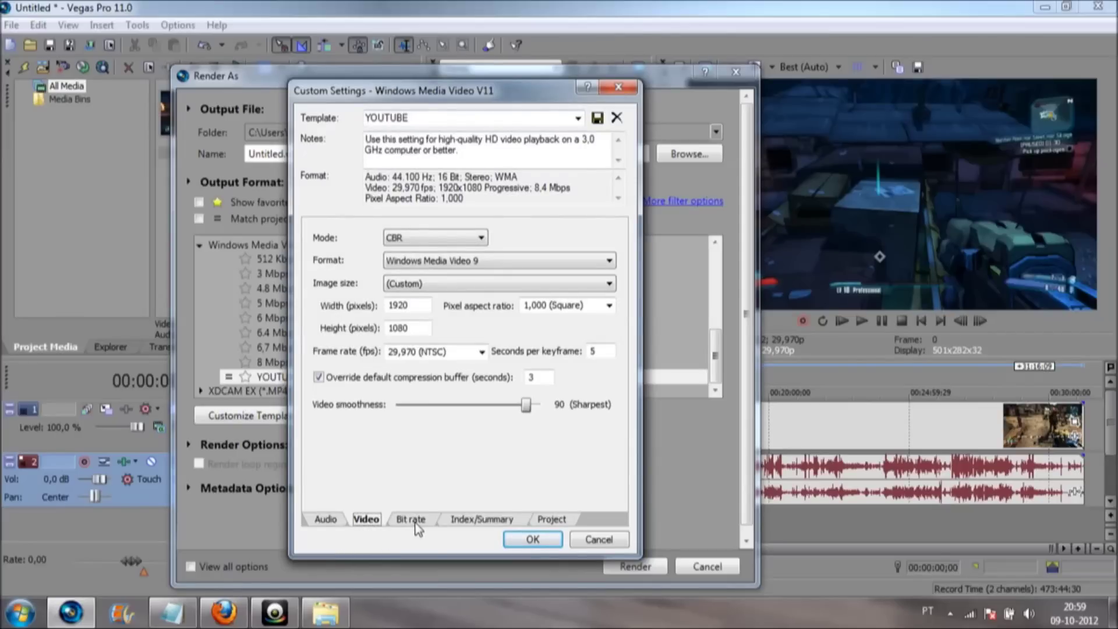
{"action": "left_click", "coordinate": [609, 308]}
{"action": "left_click", "coordinate": [609, 309]}
{"action": "left_click", "coordinate": [609, 309]}
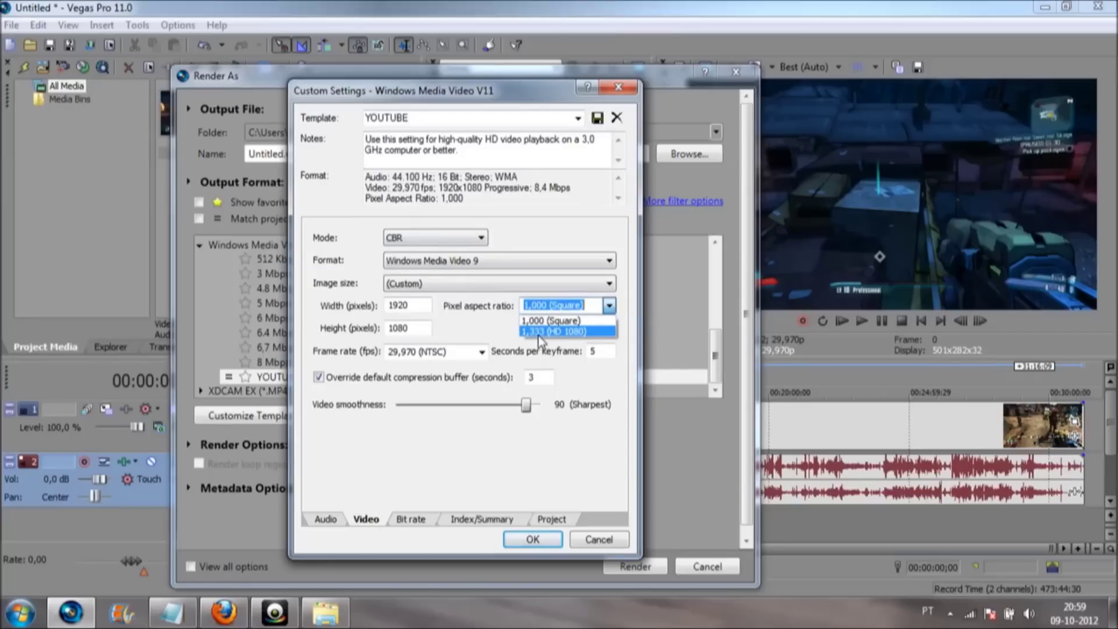
{"action": "left_click", "coordinate": [575, 320]}
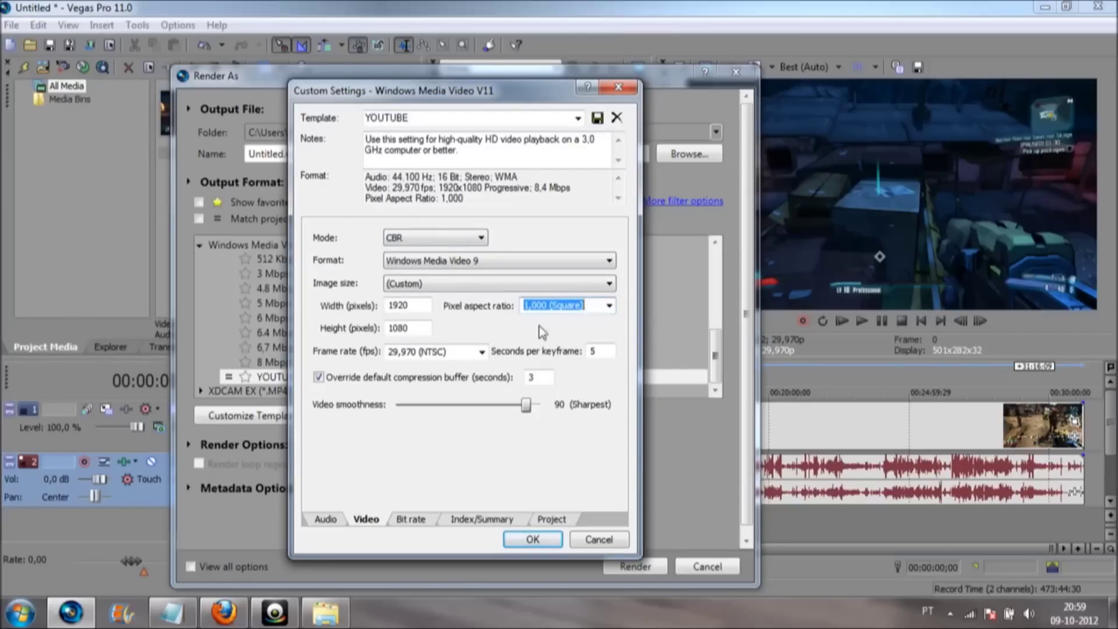
- Check the YOUTUBE template's frame width, height and frame rate settings
{"action": "left_click", "coordinate": [413, 306]}
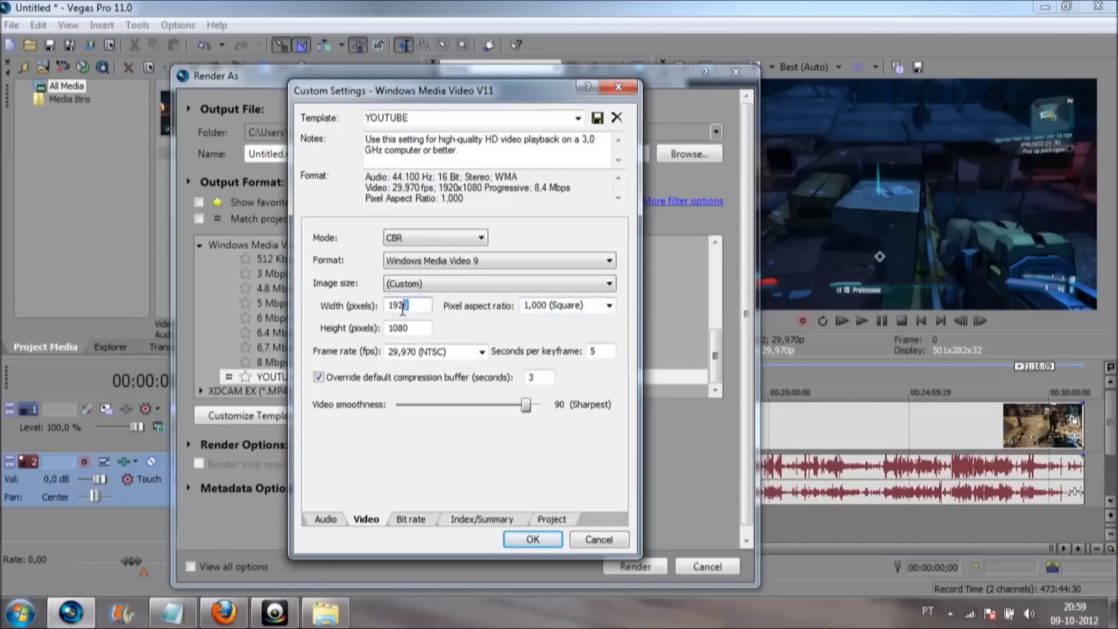
{"action": "left_click_drag", "start_coordinate": [414, 328], "coordinate": [386, 328]}
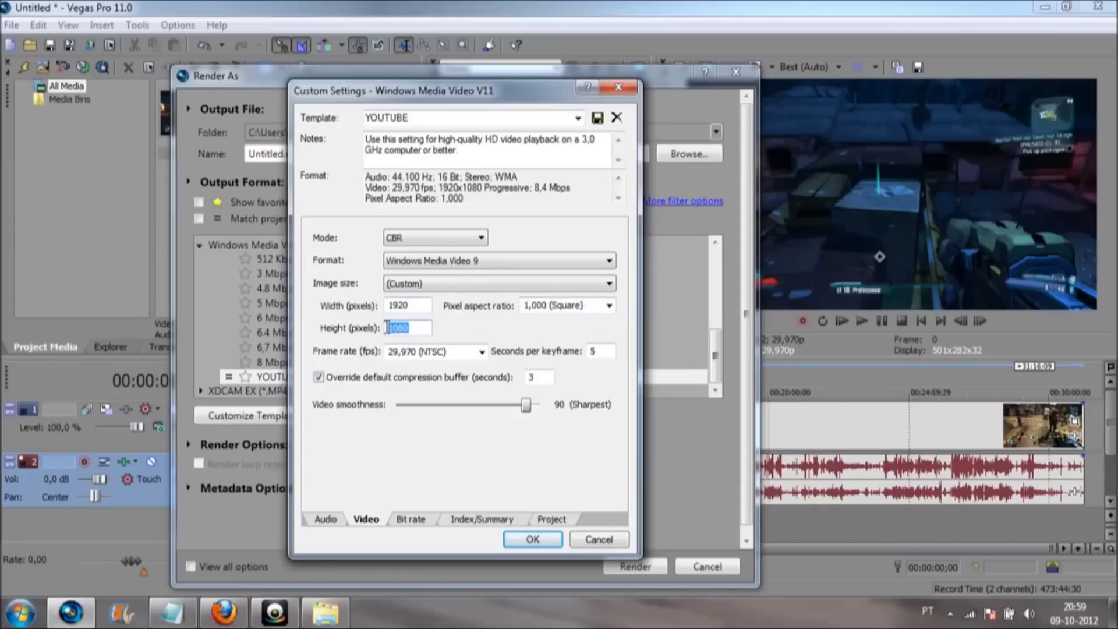
{"action": "left_click", "coordinate": [413, 328]}
{"action": "left_click", "coordinate": [481, 352]}
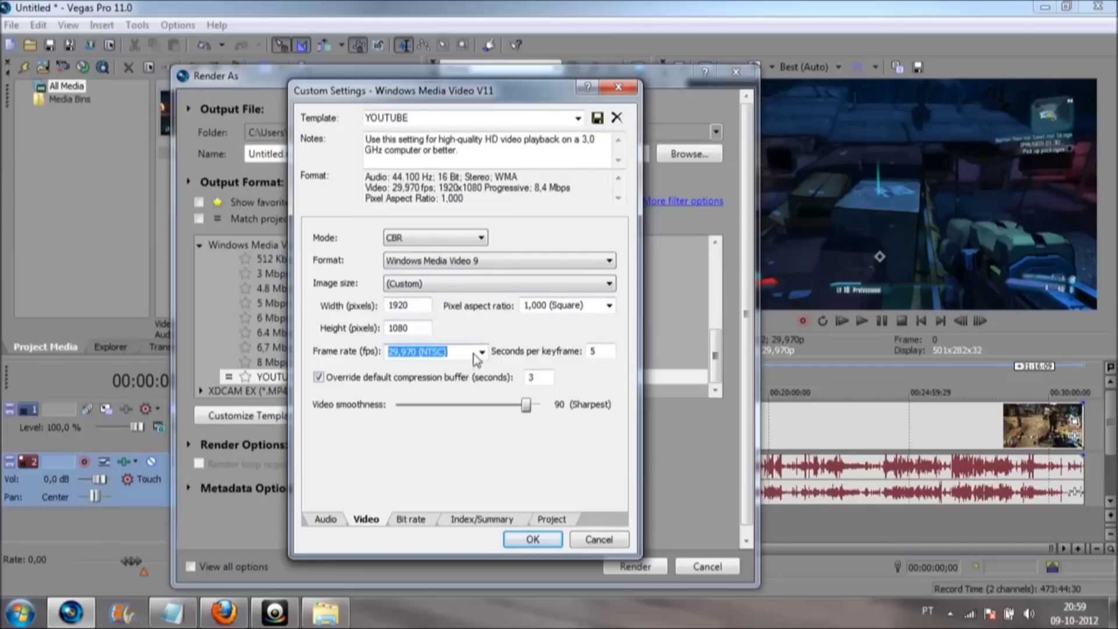
{"action": "left_click", "coordinate": [480, 353]}
- Review the YOUTUBE template's target bit rate, index/summary and project settings
{"action": "left_click", "coordinate": [416, 521]}
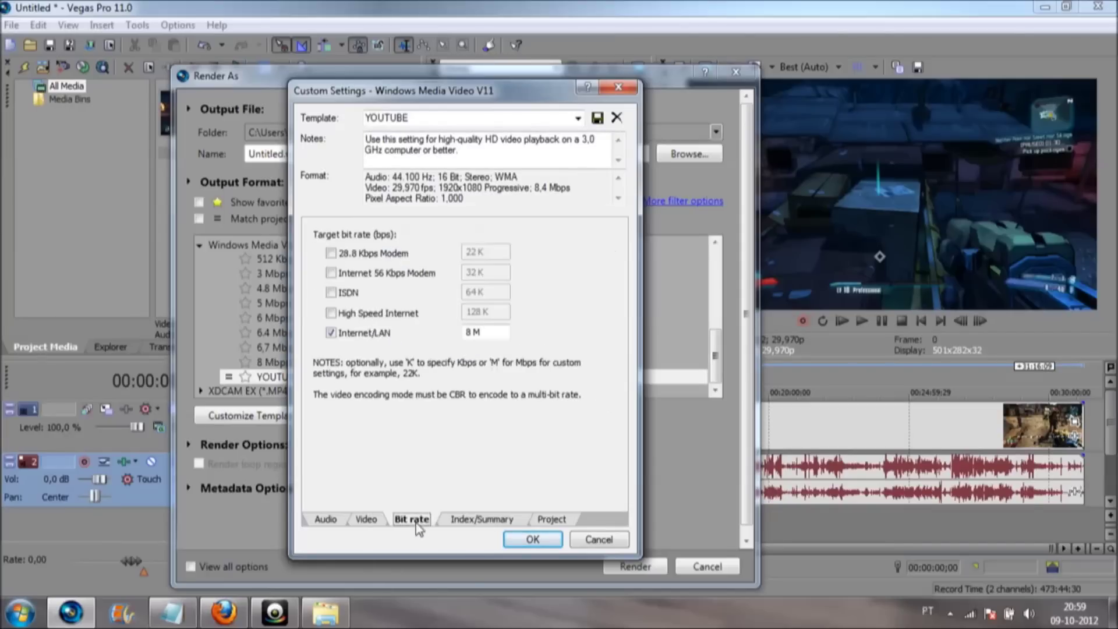
{"action": "left_click", "coordinate": [472, 520]}
{"action": "left_click", "coordinate": [554, 519]}
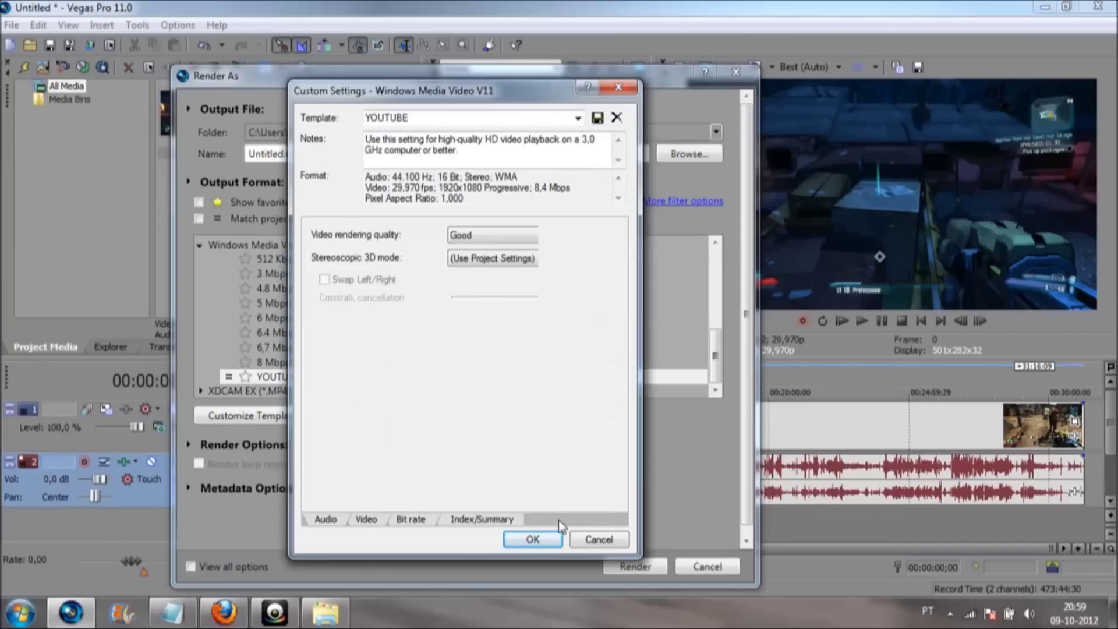
- Review the template's video rendering quality options and keep Good selected
{"action": "left_click", "coordinate": [469, 237]}
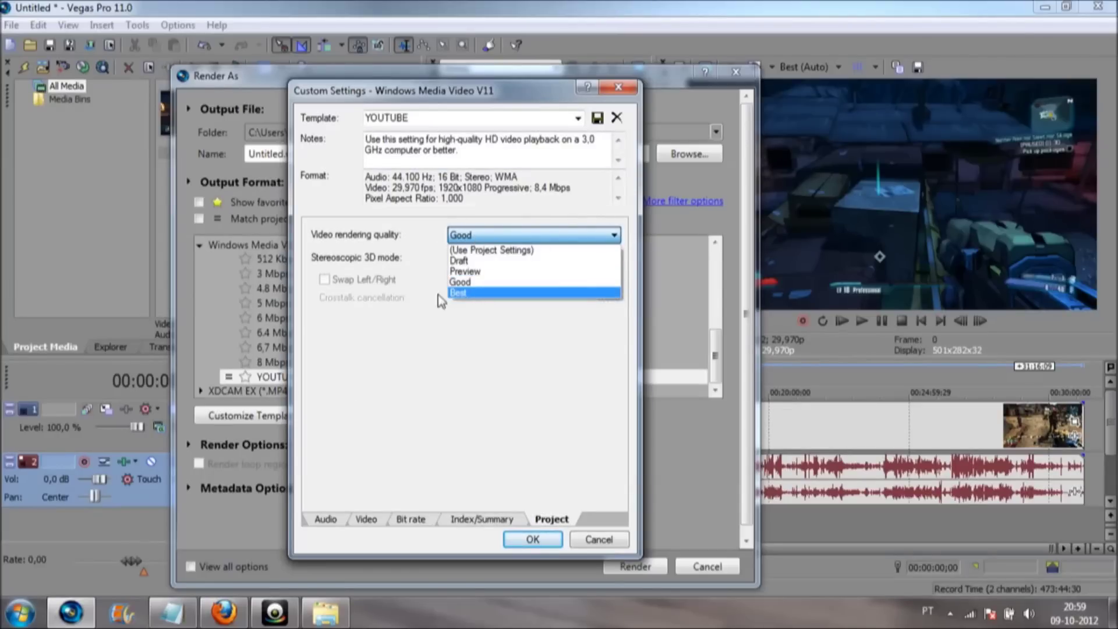
{"action": "left_click", "coordinate": [479, 236]}
{"action": "left_click", "coordinate": [479, 235]}
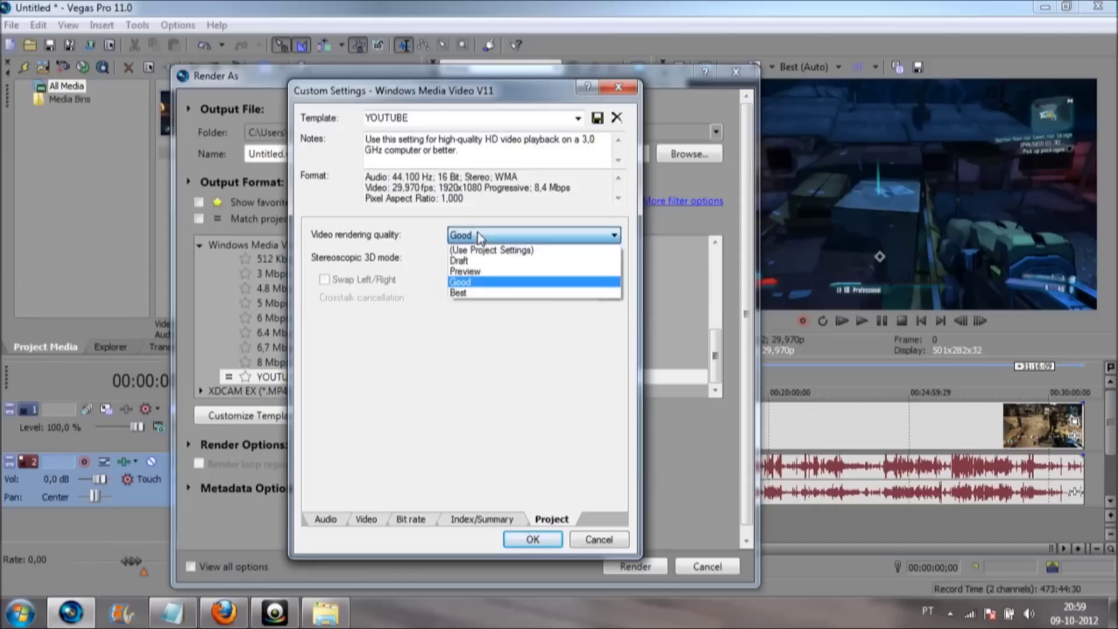
{"action": "left_click", "coordinate": [472, 282]}
{"action": "left_click", "coordinate": [476, 239]}
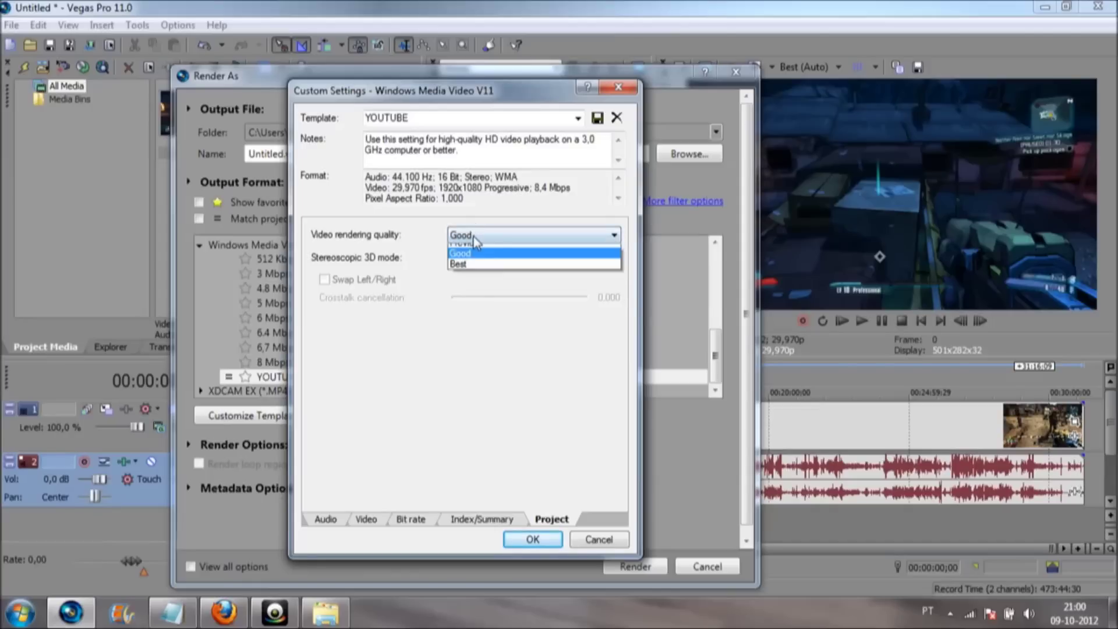
{"action": "left_click", "coordinate": [464, 282]}
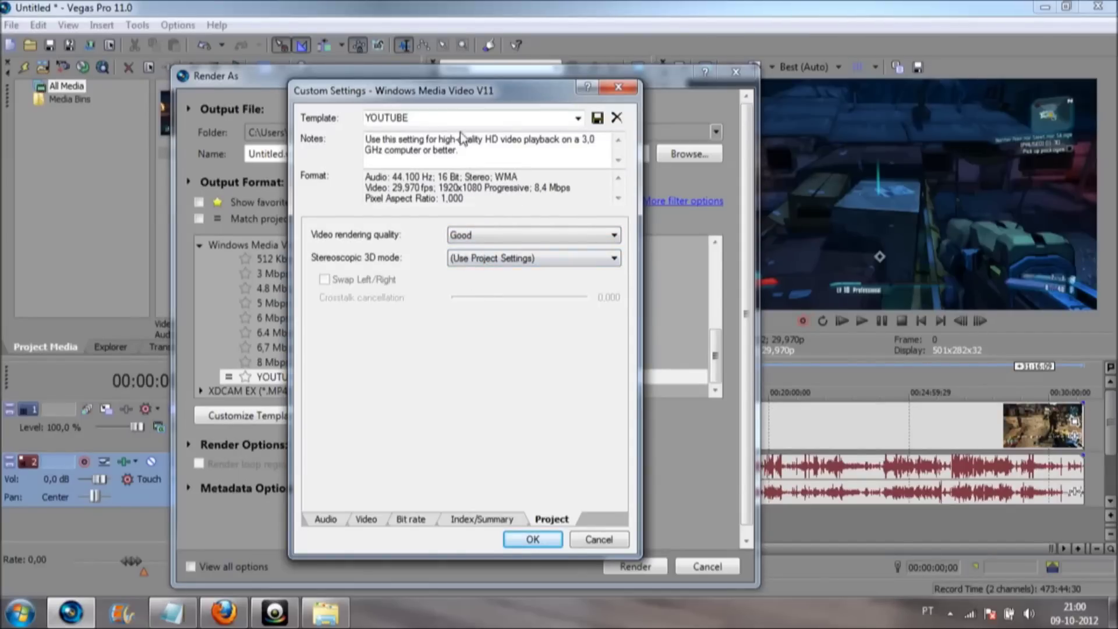
- Move the custom settings aside, highlight the template name, and close both the settings and the render dialog without rendering
{"action": "left_click_drag", "start_coordinate": [383, 96], "coordinate": [587, 170]}
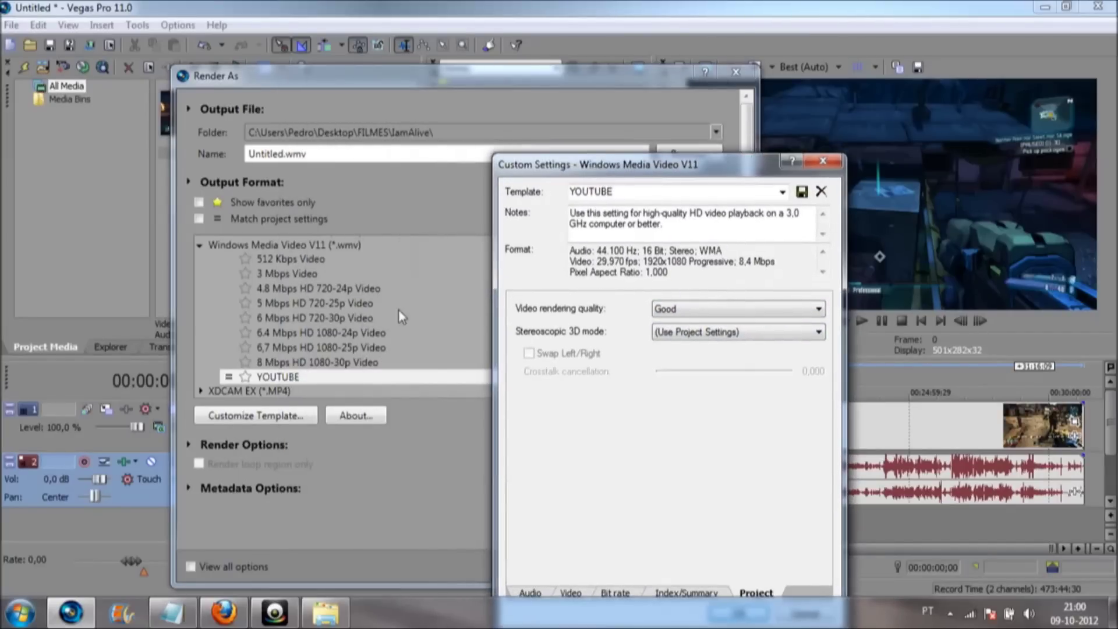
{"action": "left_click_drag", "start_coordinate": [621, 193], "coordinate": [506, 204]}
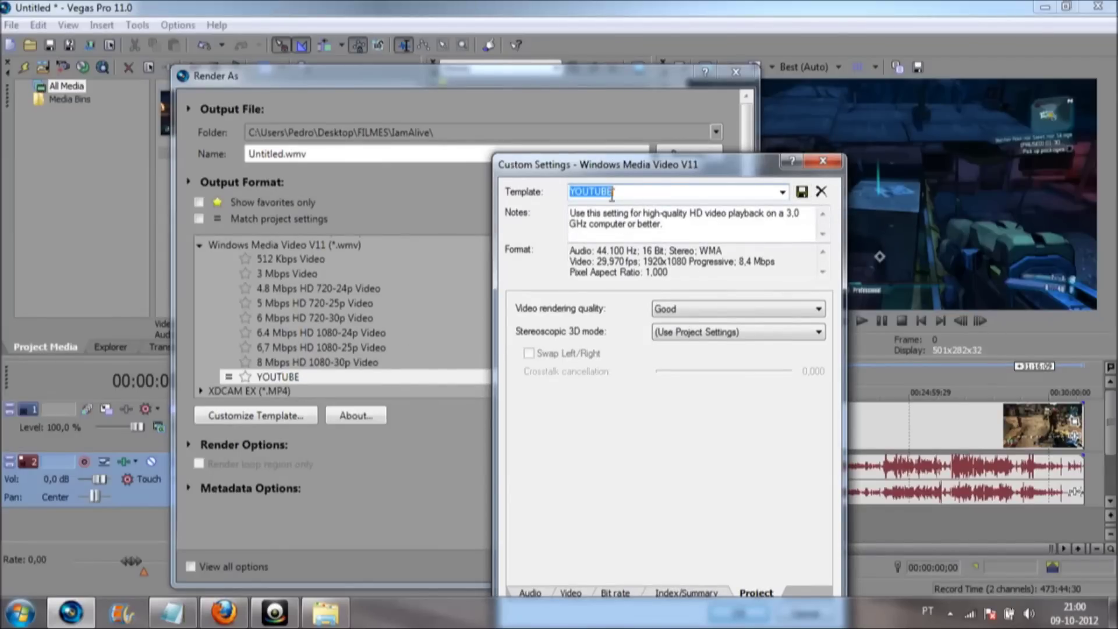
{"action": "left_click", "coordinate": [823, 161]}
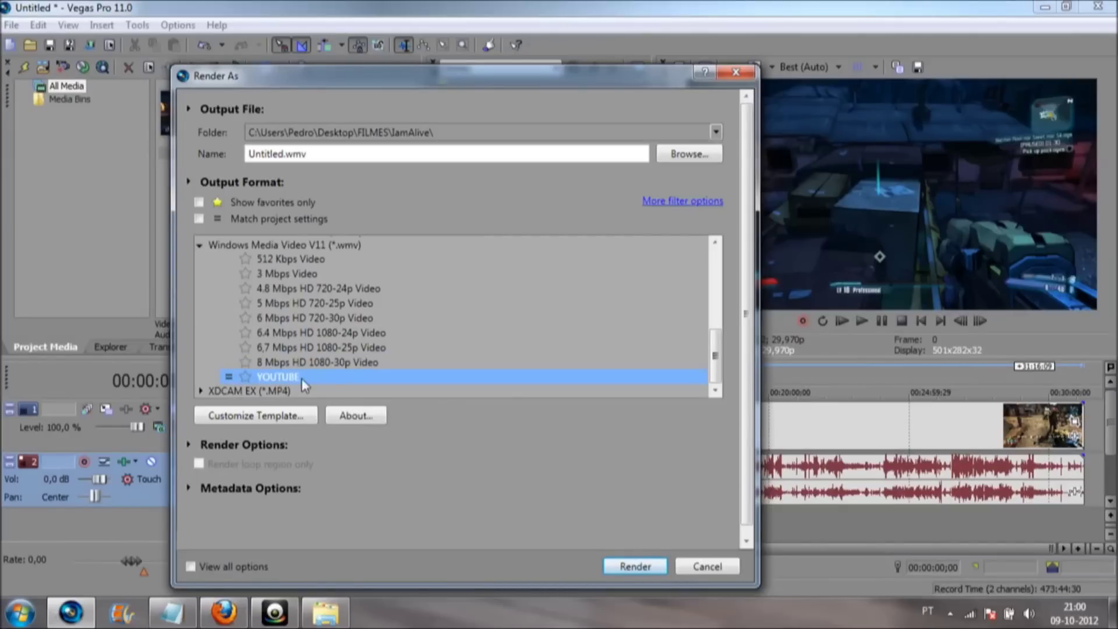
{"action": "left_click", "coordinate": [736, 72]}
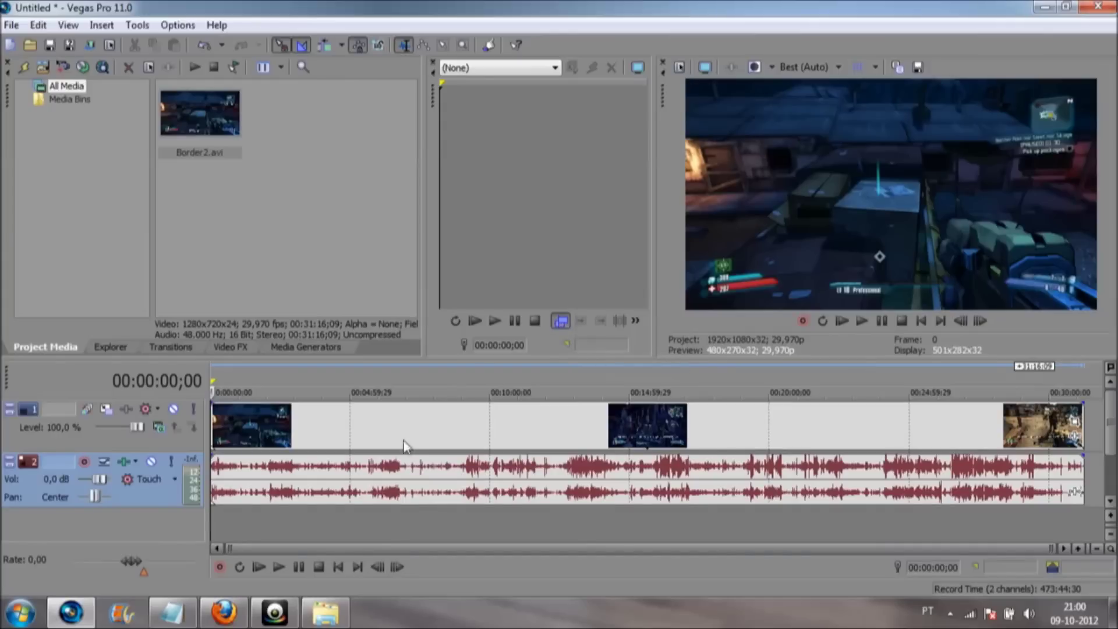
{"action": "left_click", "coordinate": [279, 621]}
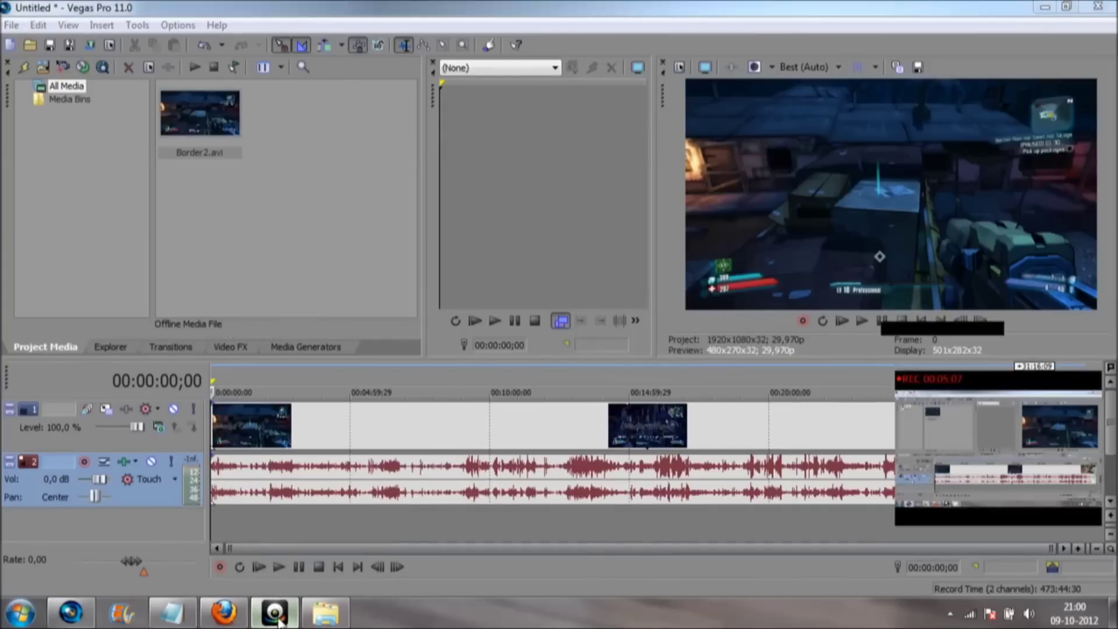